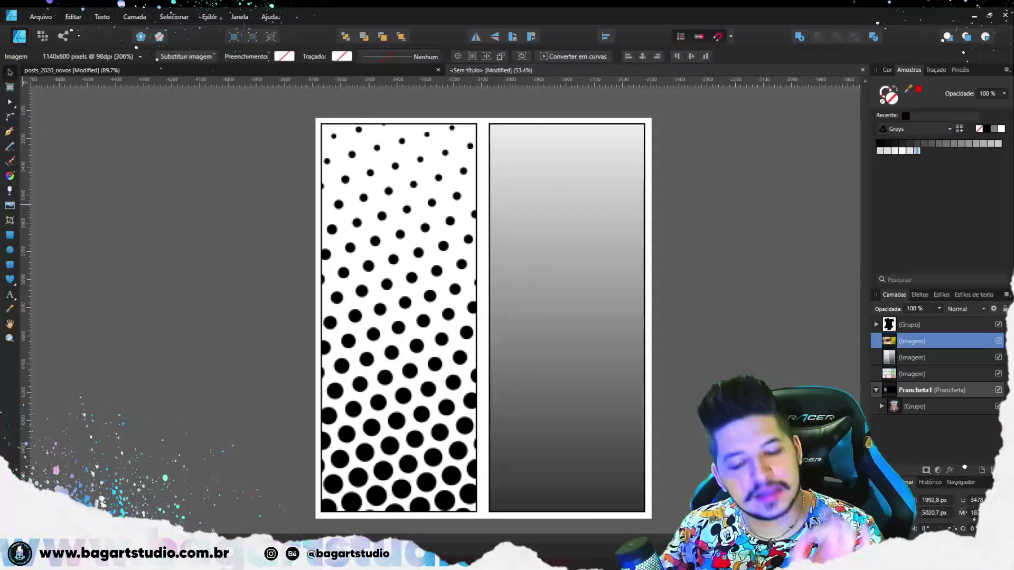
- Examine the chart of CMYK halftone dots combined into blue, green and pink
left_click_drag(699, 307, 196, 310)
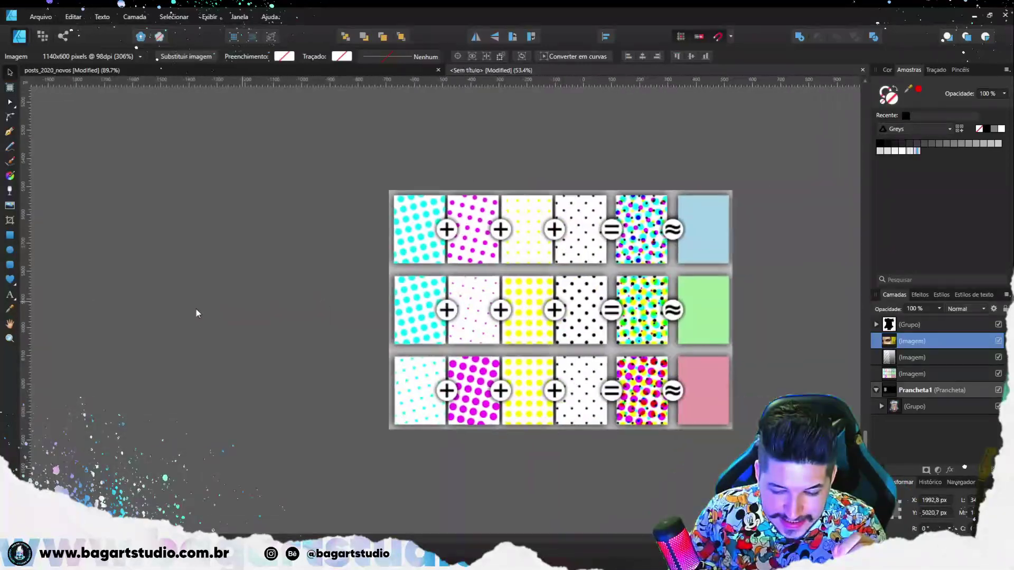
scroll(602, 324, "up", 3)
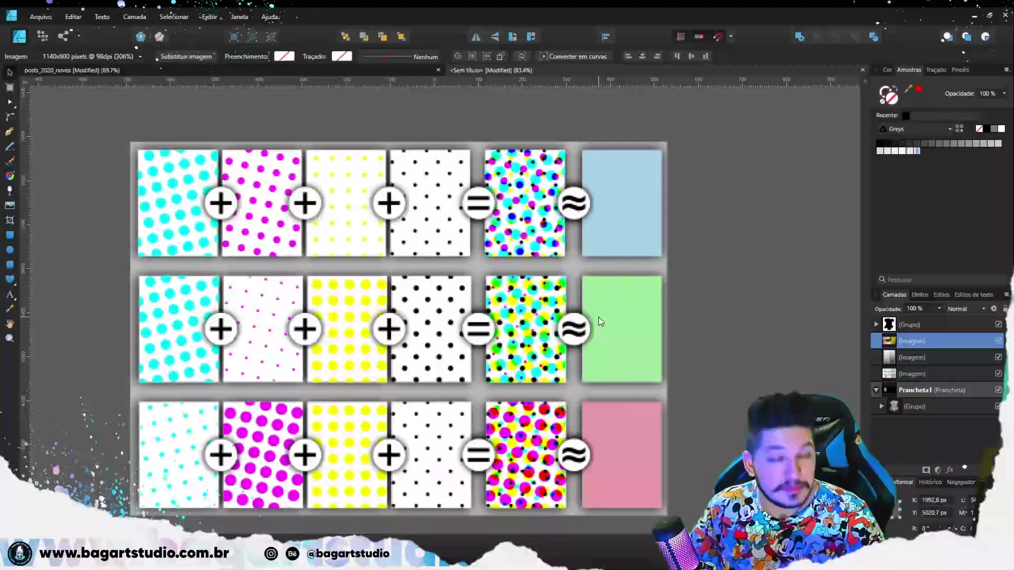
left_click_drag(627, 210, 651, 184)
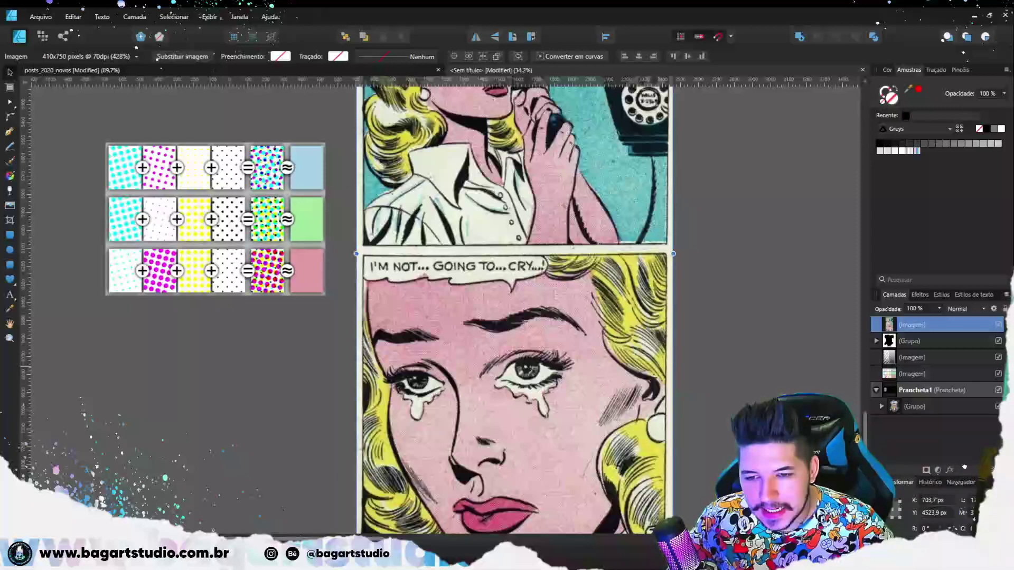
- Examine the halftone dot texture in both panels of the vintage comic image, especially the skin areas
scroll(482, 474, "right", 2)
scroll(482, 474, "up", 3)
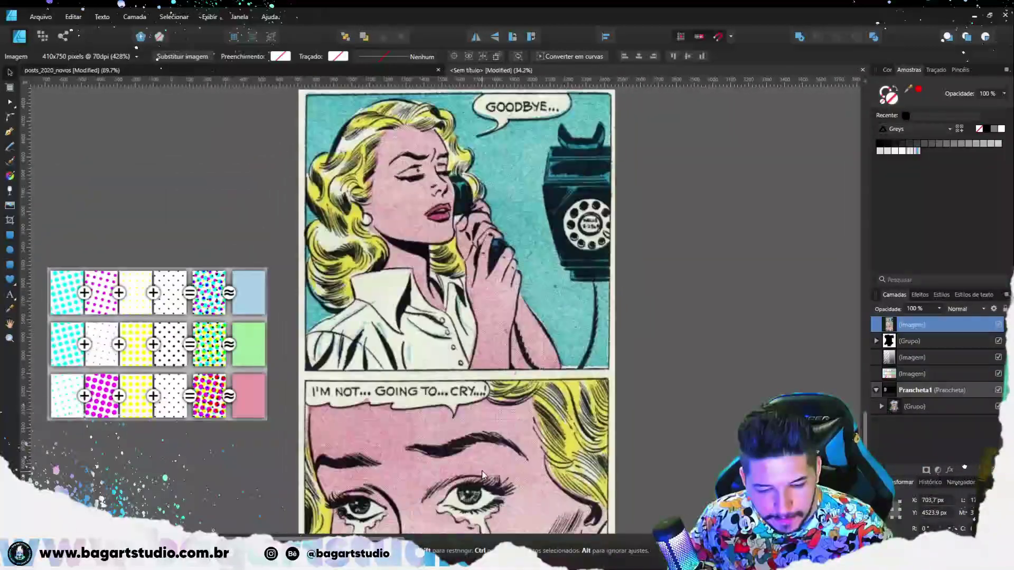
scroll(525, 307, "up", 3)
scroll(485, 308, "up", 2)
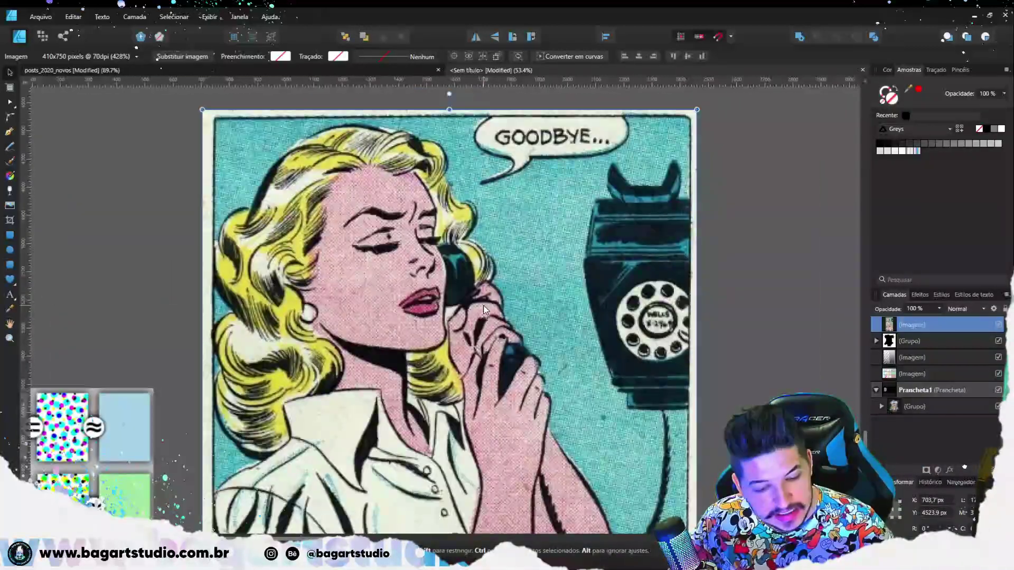
scroll(483, 305, "up", 4)
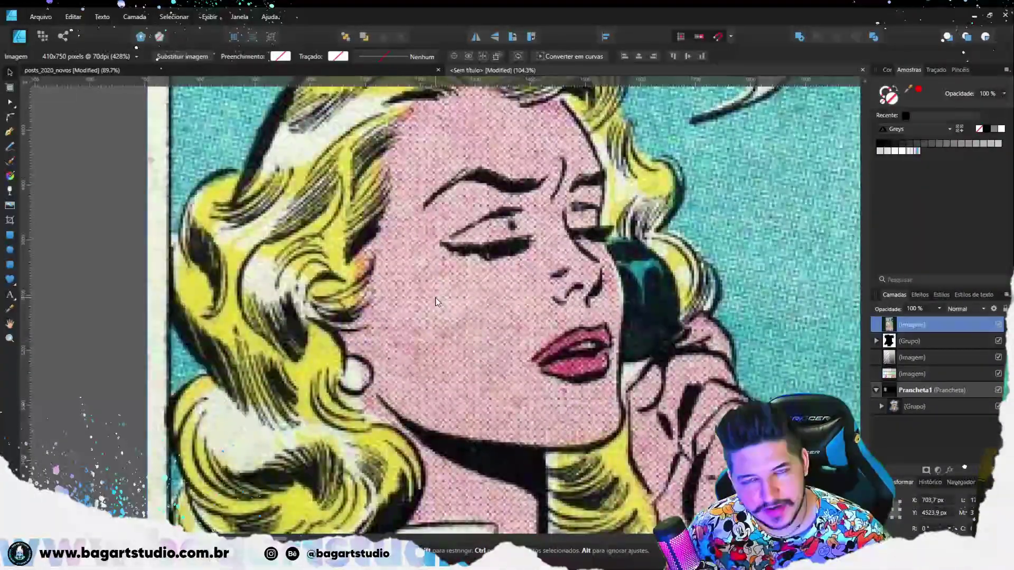
scroll(489, 322, "down", 6)
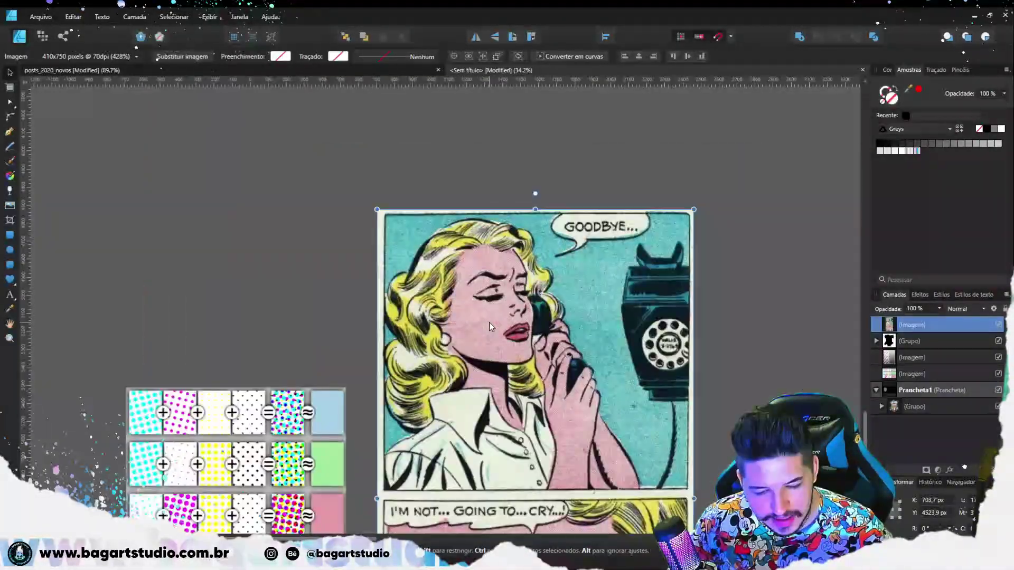
scroll(505, 374, "up", 3)
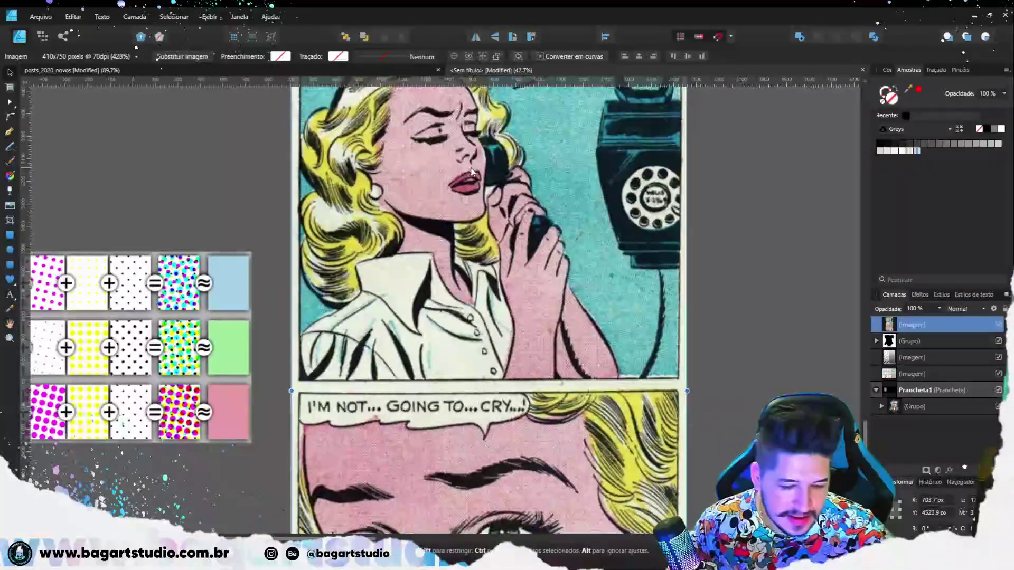
scroll(471, 171, "up", 3)
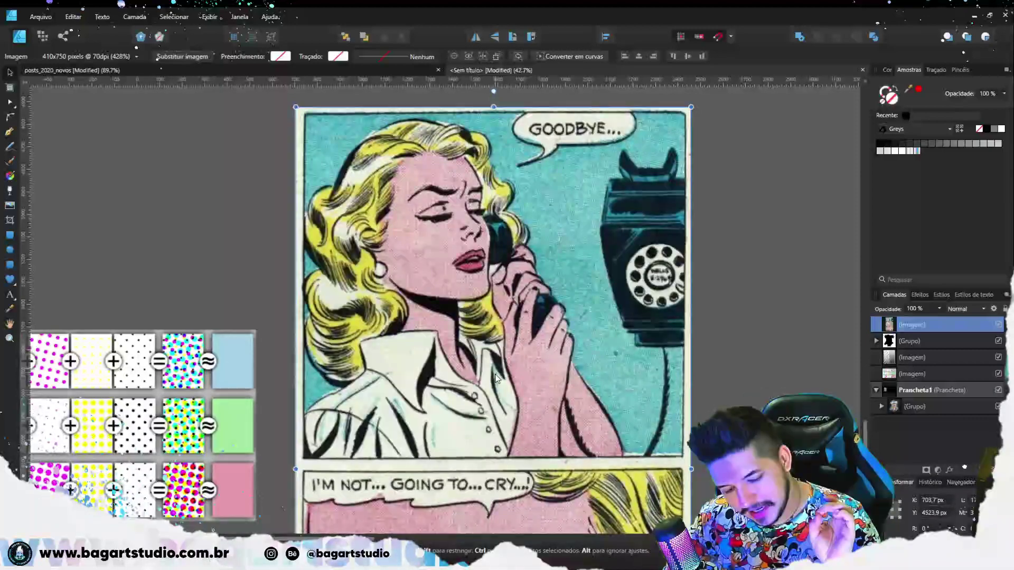
scroll(506, 359, "down", 5)
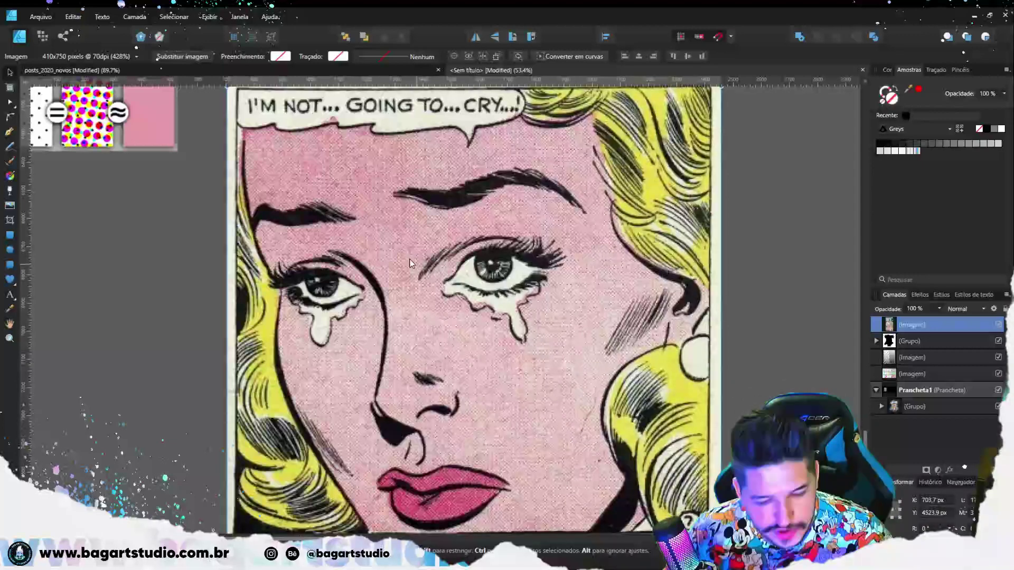
- Delete the comic reference image from the canvas
key("Delete")
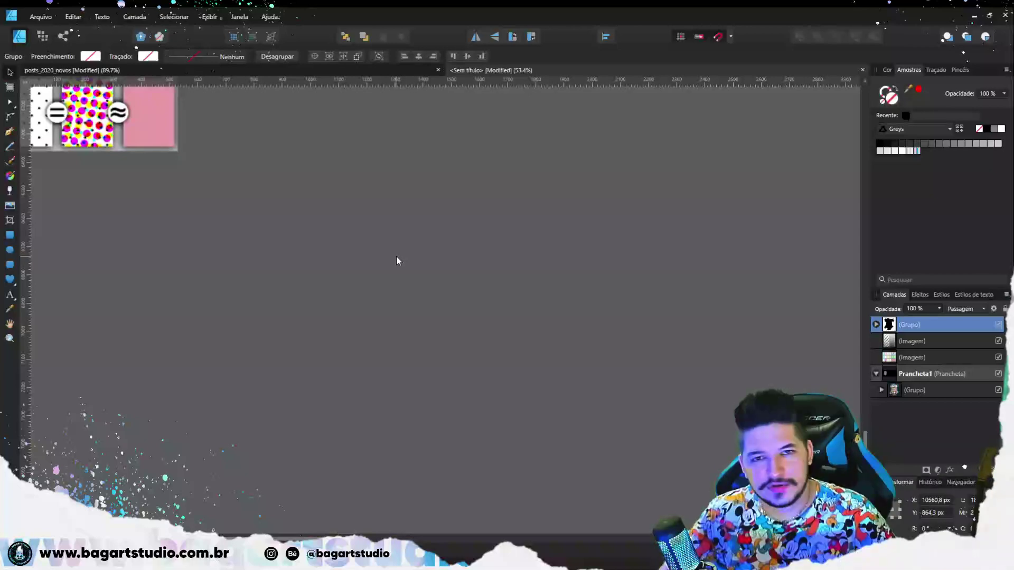
scroll(479, 213, "up", 3)
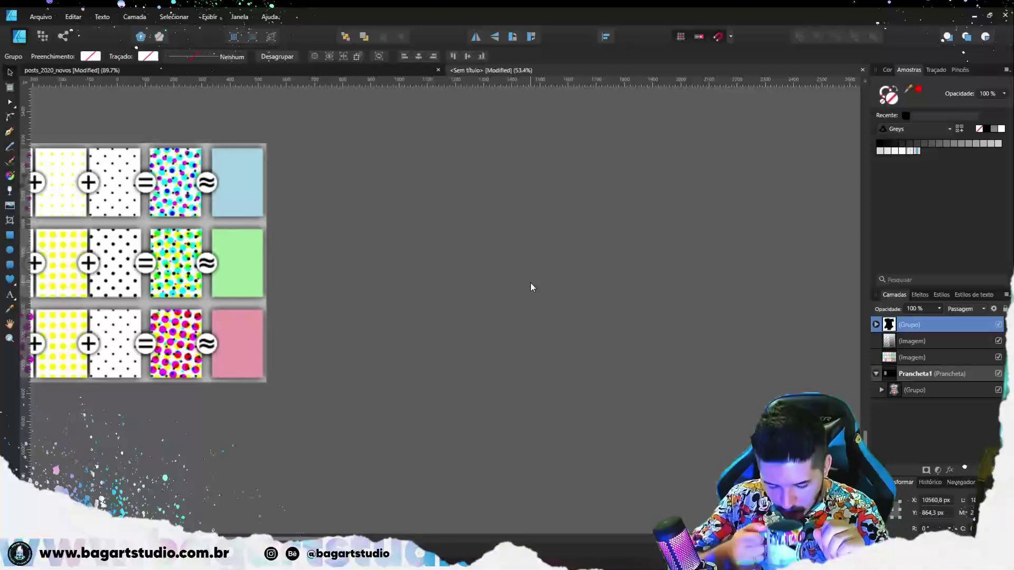
- Examine the soft blue glow around the "Still Worthy" lettering and character, with nothing selected
scroll(530, 283, "down", 4)
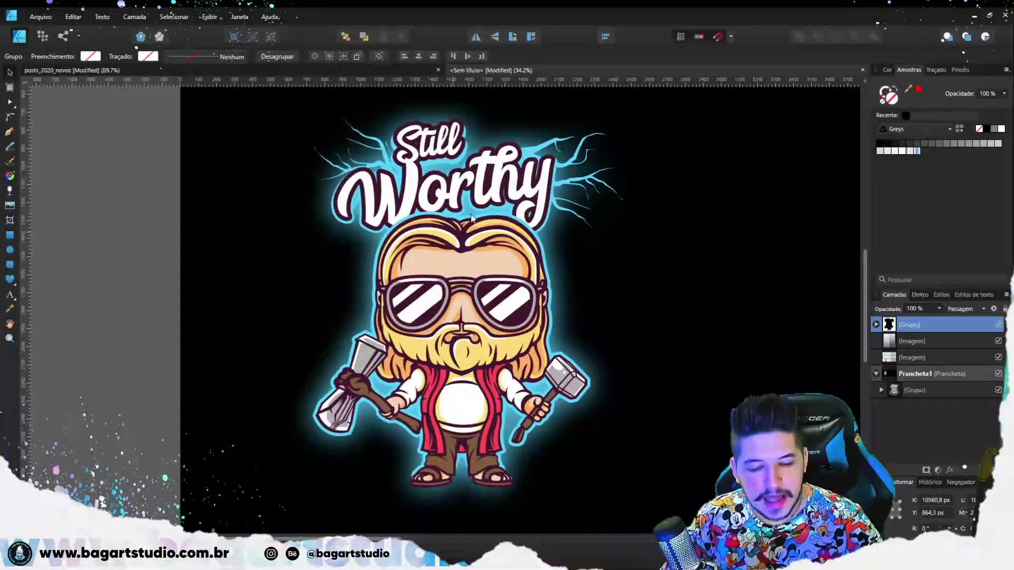
scroll(499, 225, "up", 5)
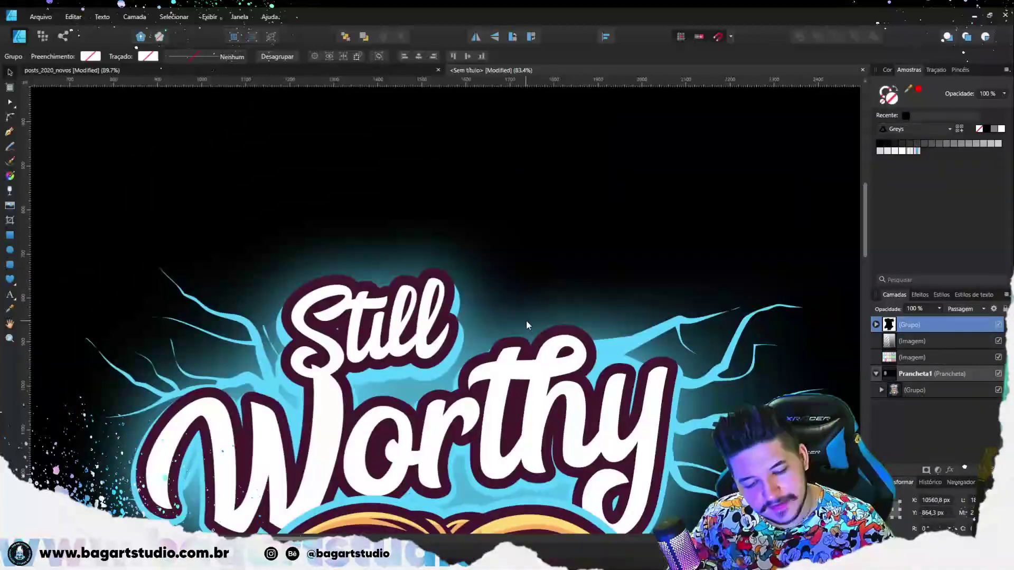
scroll(527, 325, "down", 6)
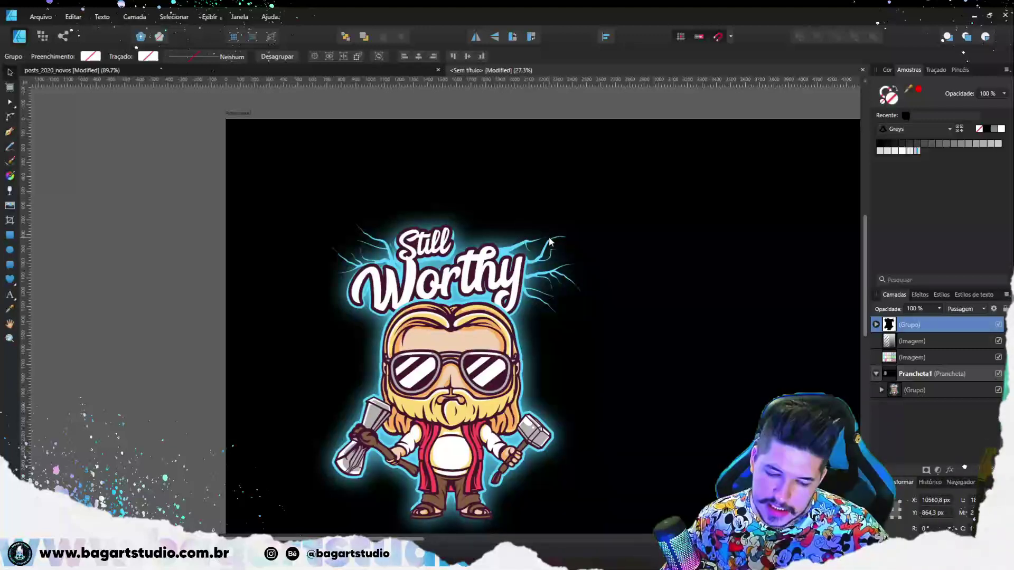
scroll(493, 223, "up", 4)
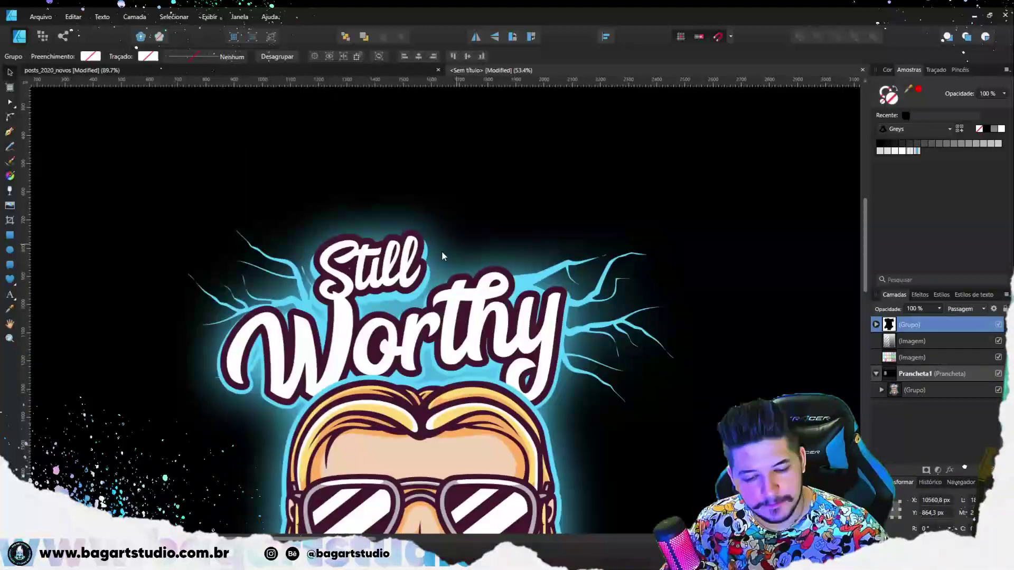
key("ctrl+d")
scroll(397, 214, "down", 2)
scroll(397, 219, "down", 2)
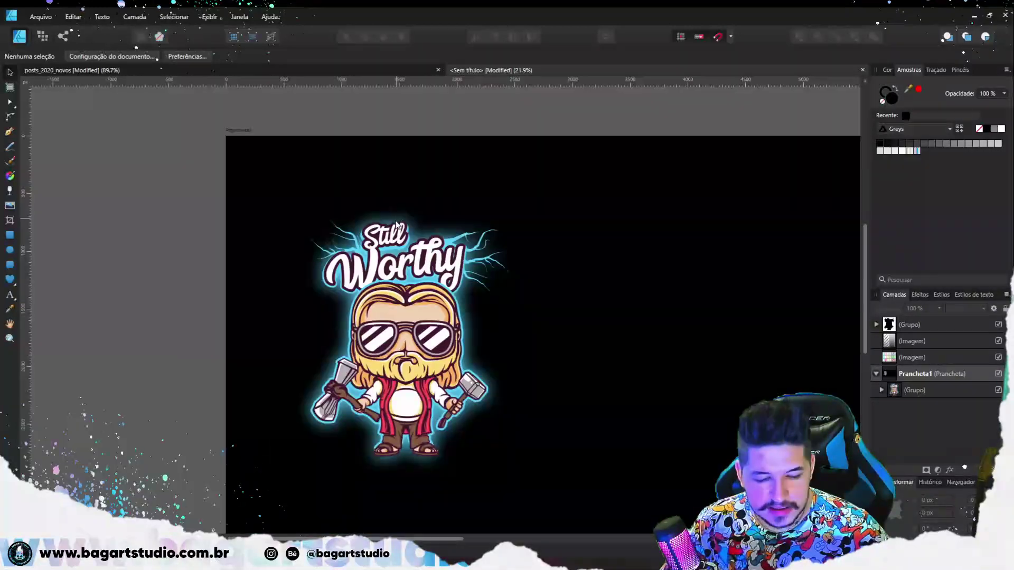
scroll(396, 222, "up", 6)
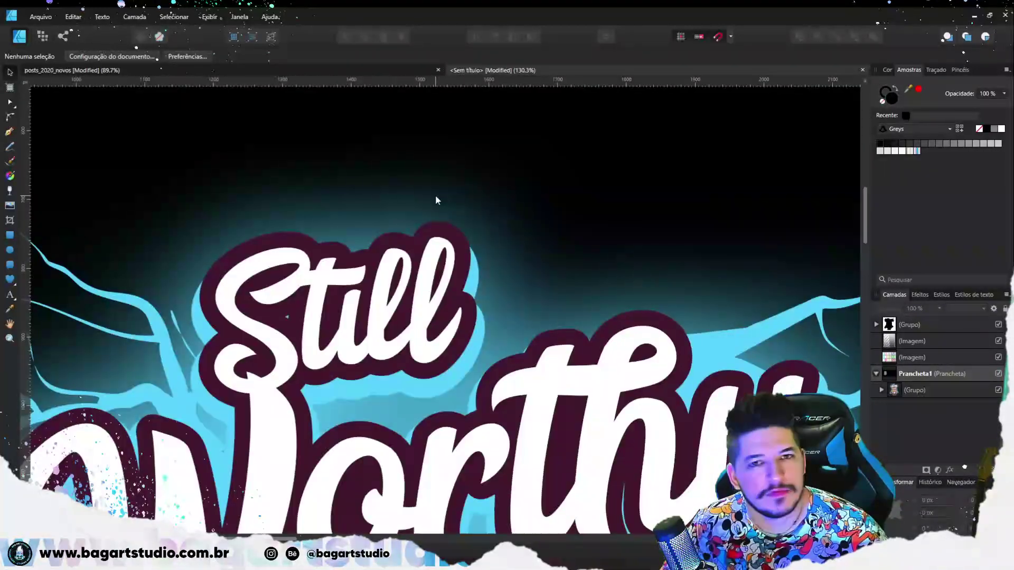
scroll(488, 238, "down", 5)
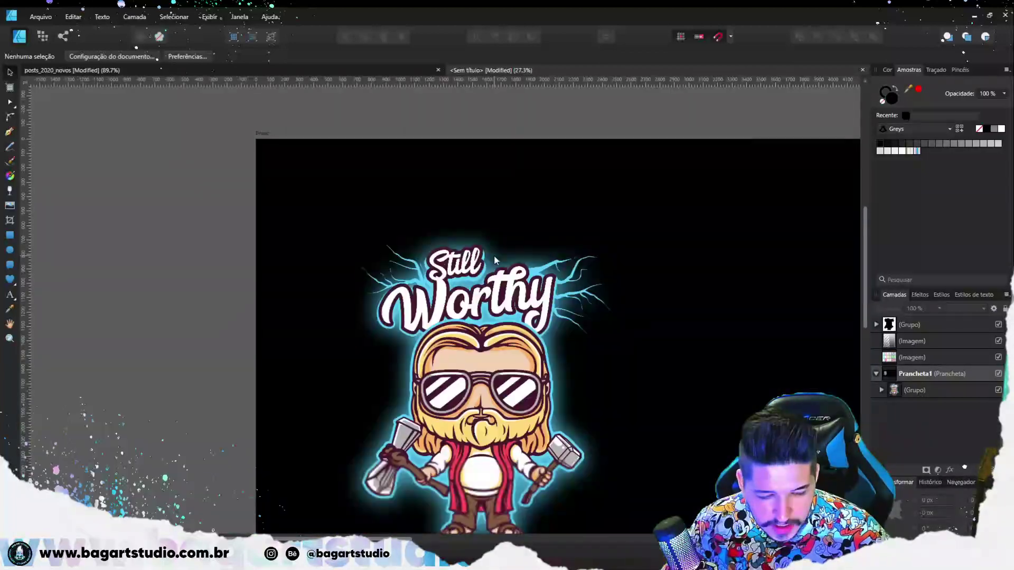
scroll(486, 307, "up", 2)
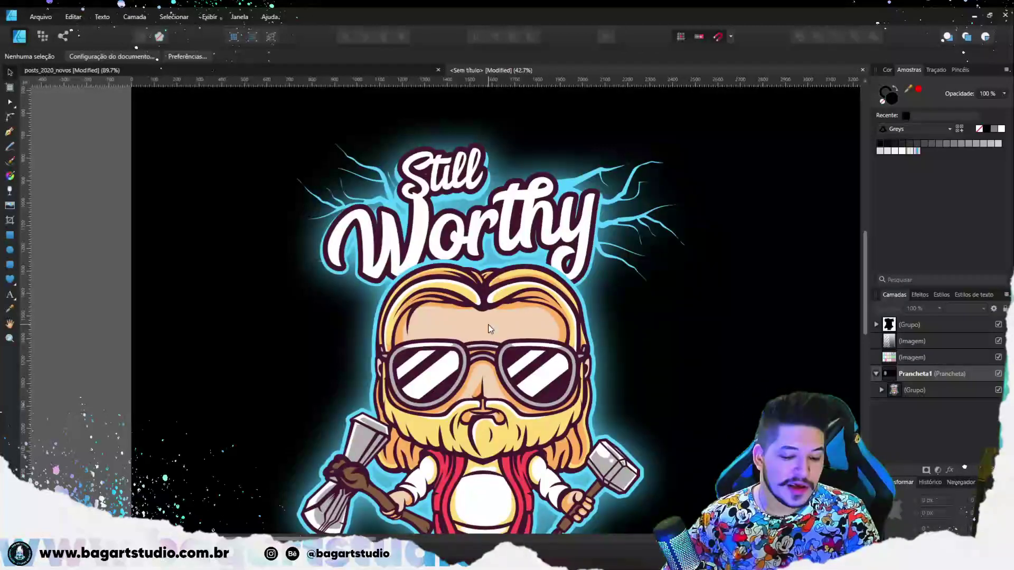
scroll(489, 329, "right", 4)
scroll(489, 329, "down", 2)
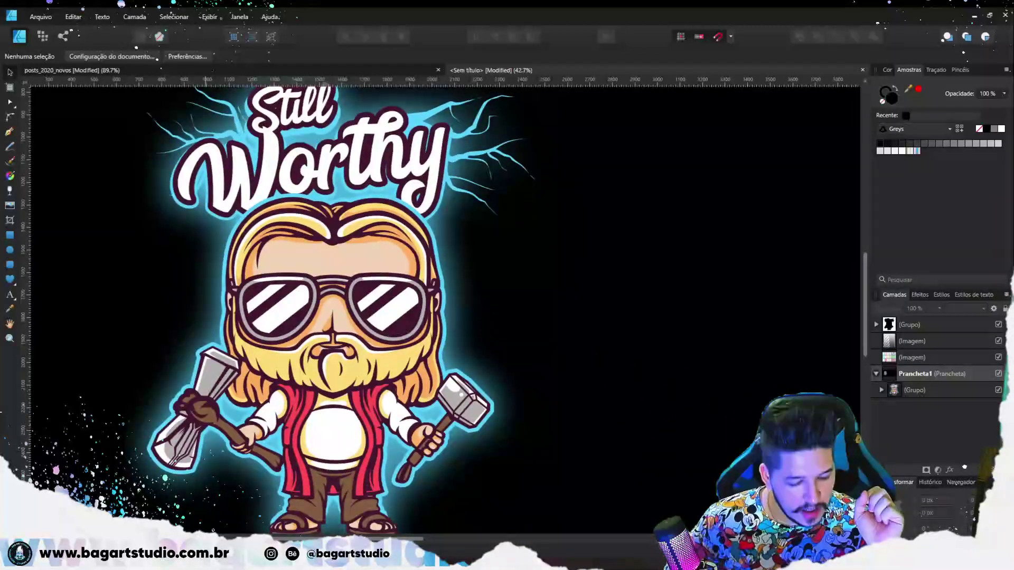
key("alt+Tab")
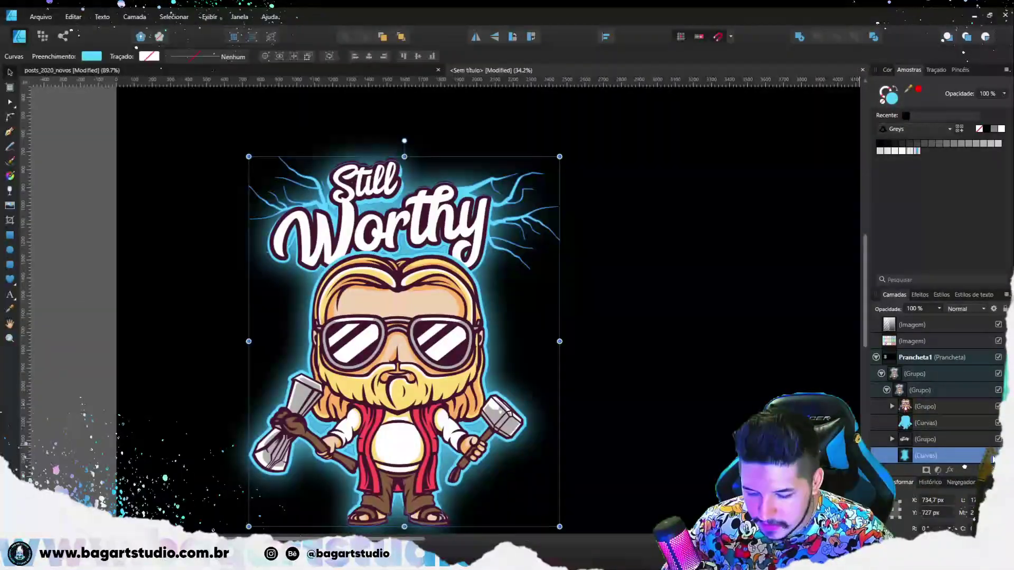
left_click(950, 469)
left_click(639, 253)
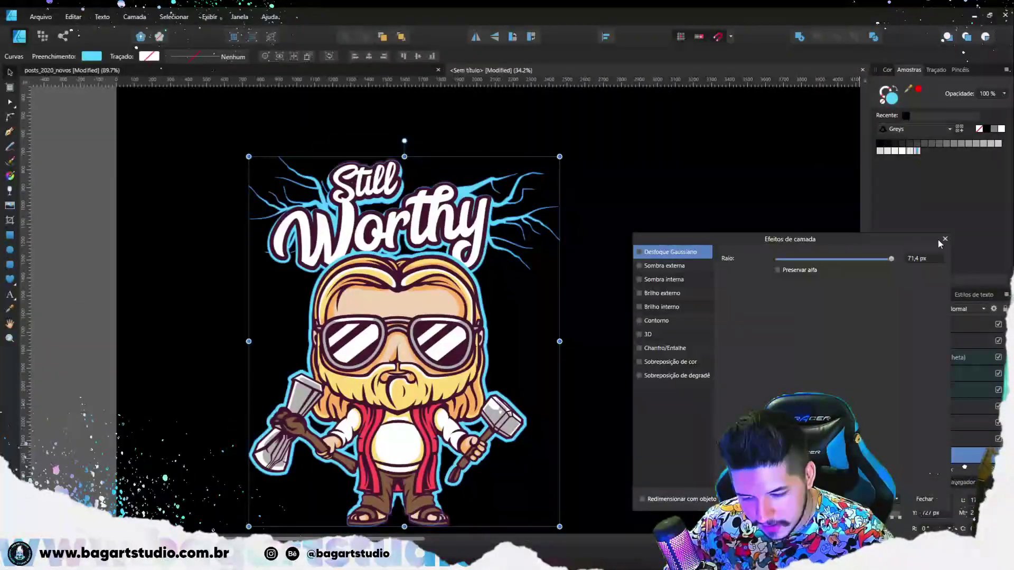
left_click(944, 238)
scroll(520, 315, "down", 2)
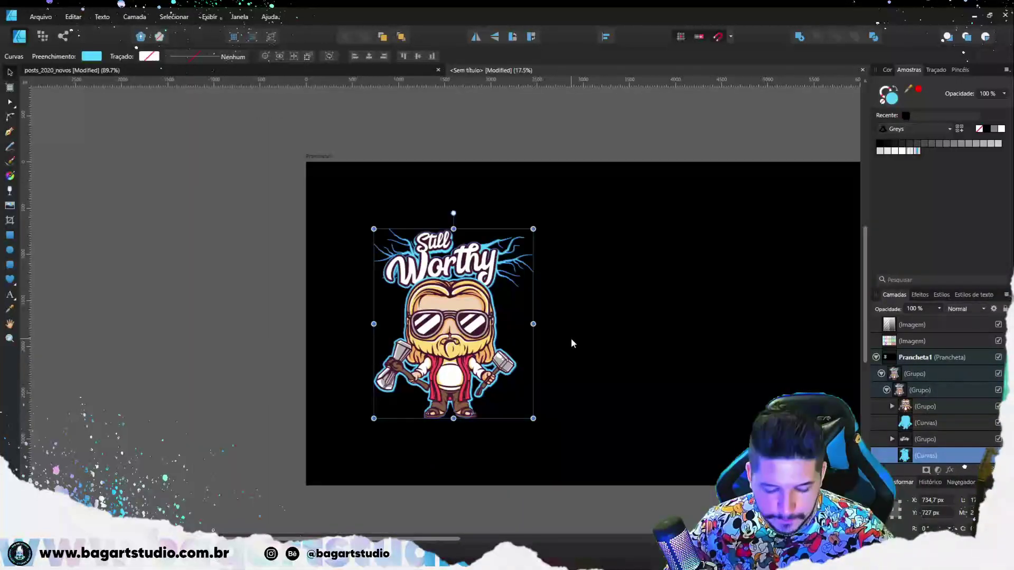
left_click(882, 374)
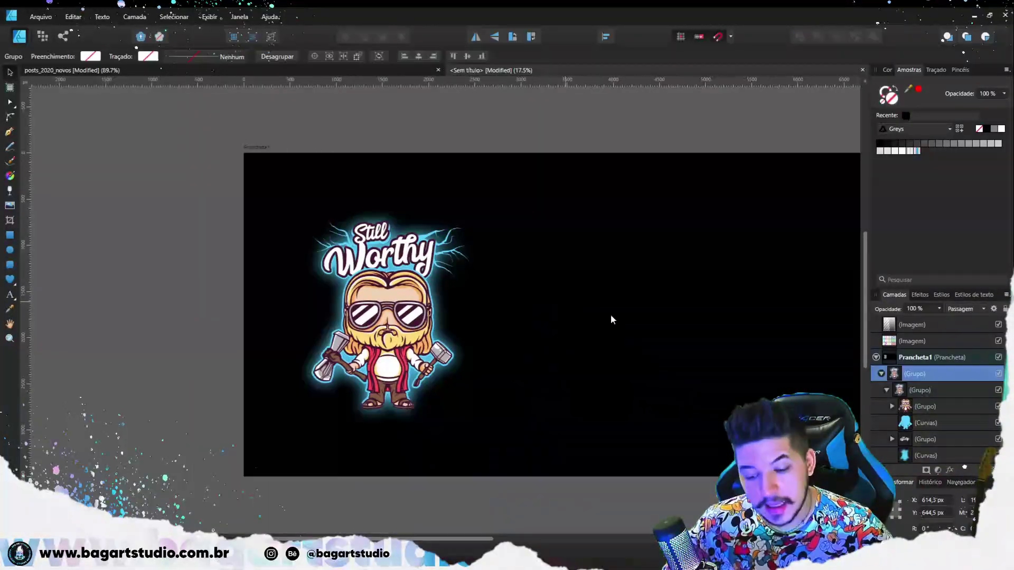
- Duplicate the whole "Still Worthy" artwork group and place the copy beside the original on the black artboard
left_click(882, 373)
left_click_drag(478, 324, 707, 324)
scroll(621, 315, "up", 2)
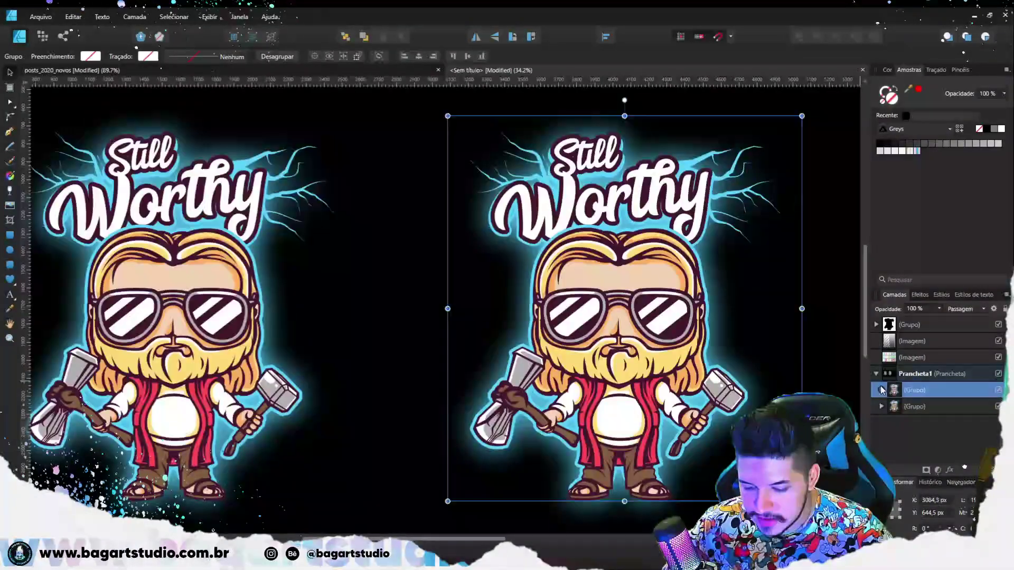
- Turn off the Gaussian blur on the blue backing curve of the duplicated artwork
left_click(641, 251)
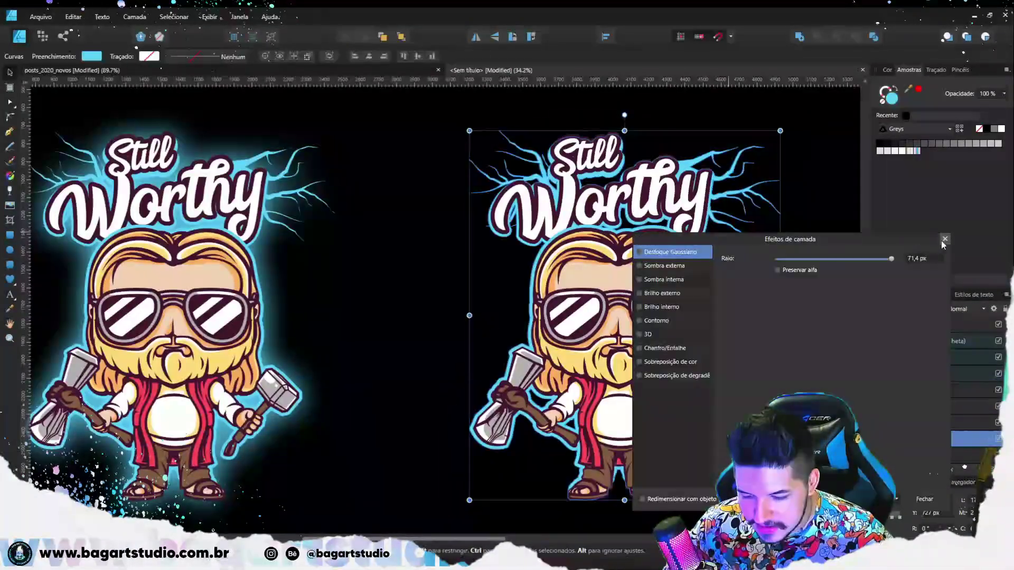
left_click(945, 239)
- Give the copy's backing curve a 20.2 pt stroke in the same light blue as its fill
left_click_drag(646, 157, 584, 200)
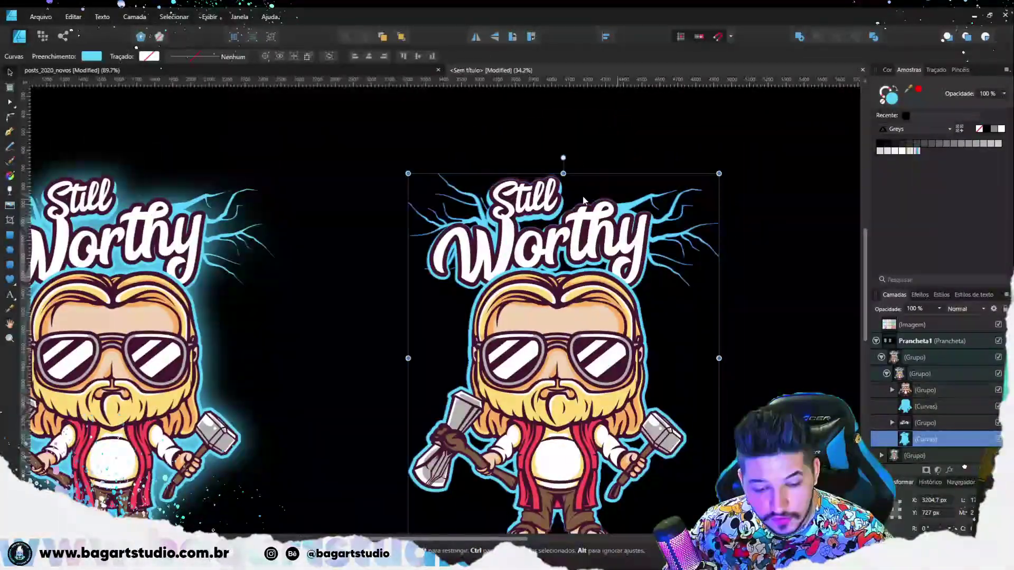
scroll(583, 199, "up", 2)
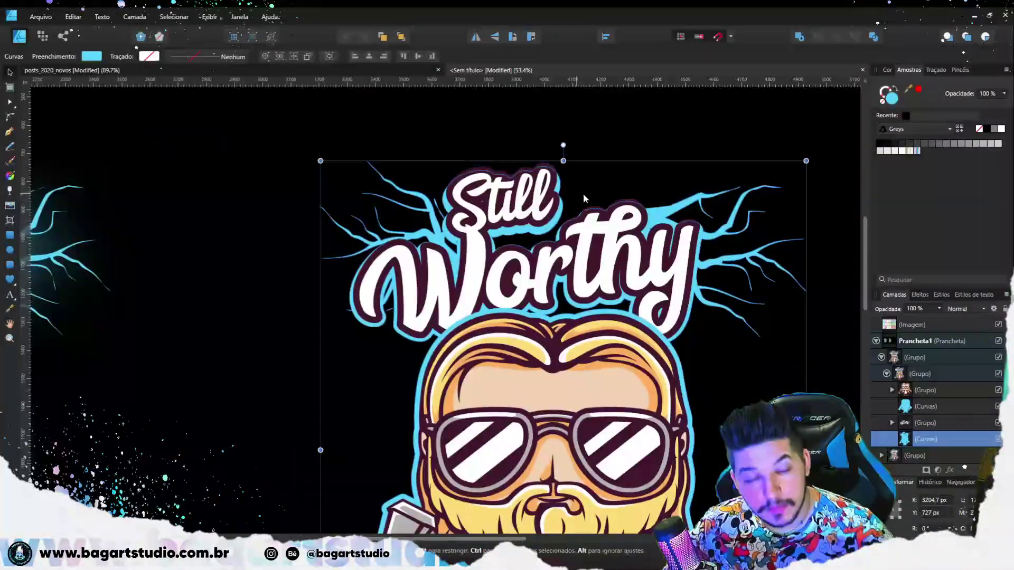
left_click(214, 59)
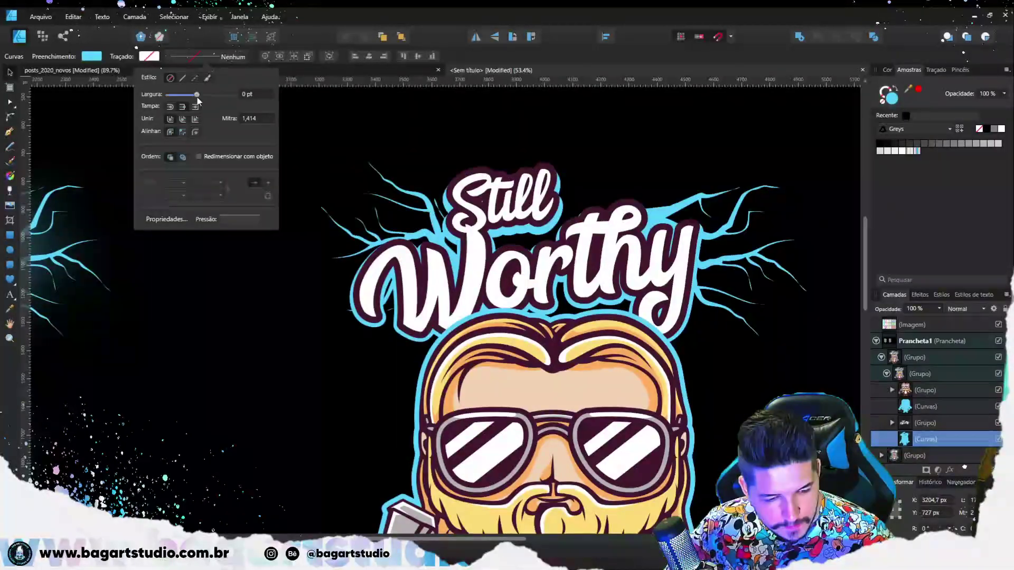
mouse_move(198, 100)
left_mouse_down()
mouse_move(207, 95)
mouse_move(394, 190)
mouse_move(422, 238)
left_mouse_up()
left_click(149, 56)
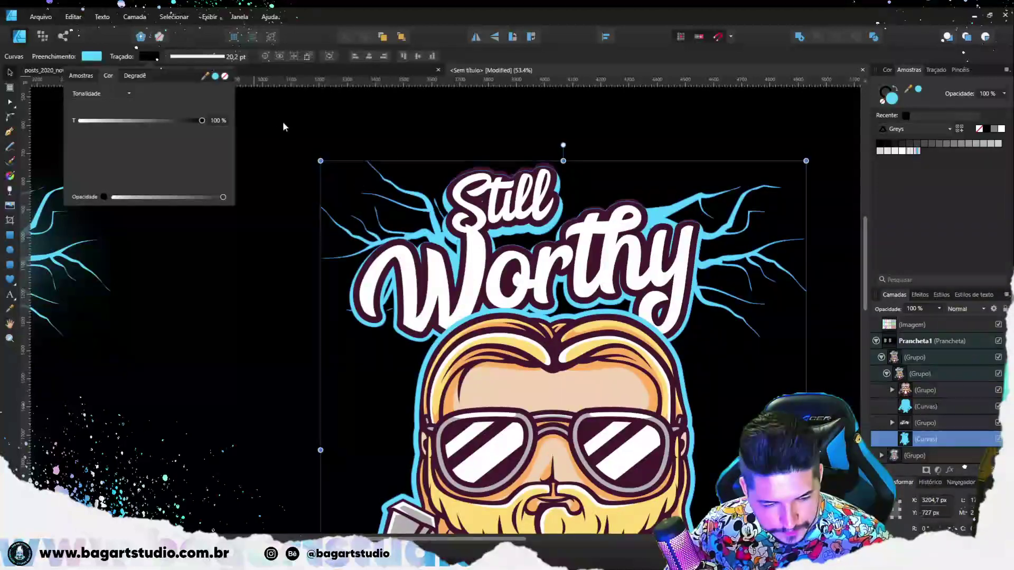
left_click(216, 77)
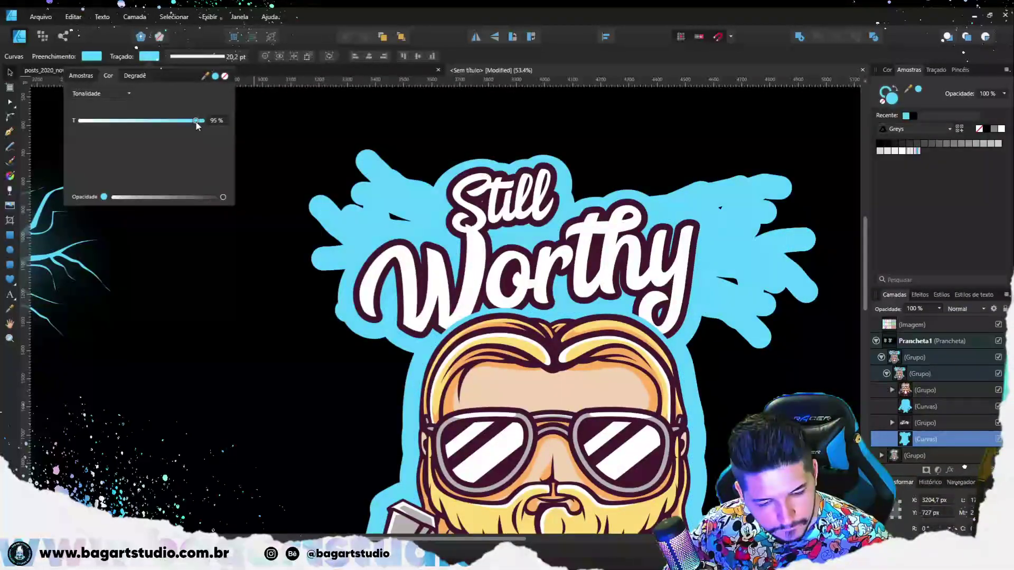
- Increase the stroke width of the copy's blue backing curve to 27.2 pt
left_click(207, 61)
scroll(516, 288, "down", 5)
scroll(516, 288, "up", 3)
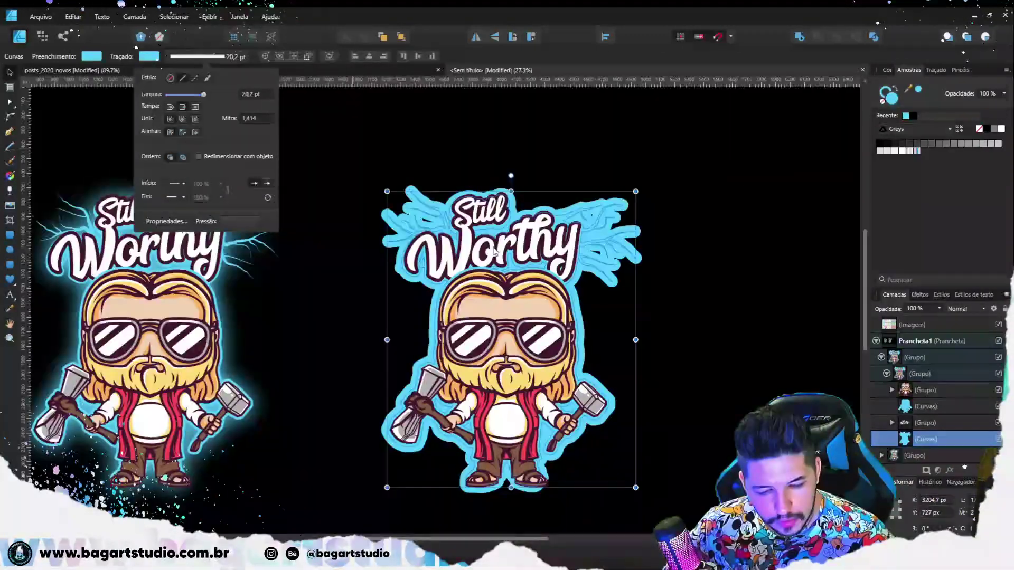
left_click_drag(204, 94, 212, 94)
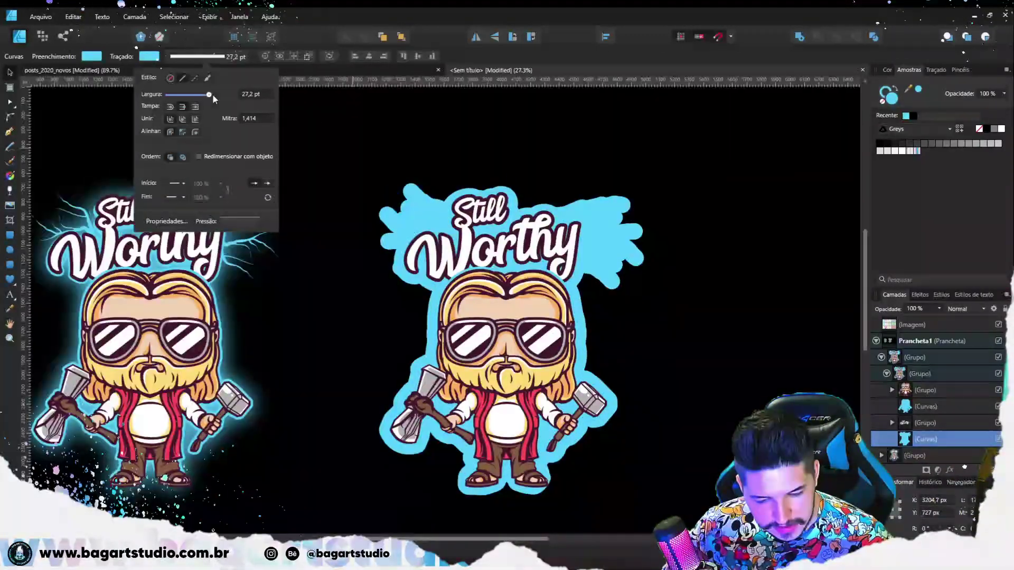
- Expand the stroke of the copy's blue backing curve and merge the resulting pieces into one solid silhouette curve
left_click(134, 16)
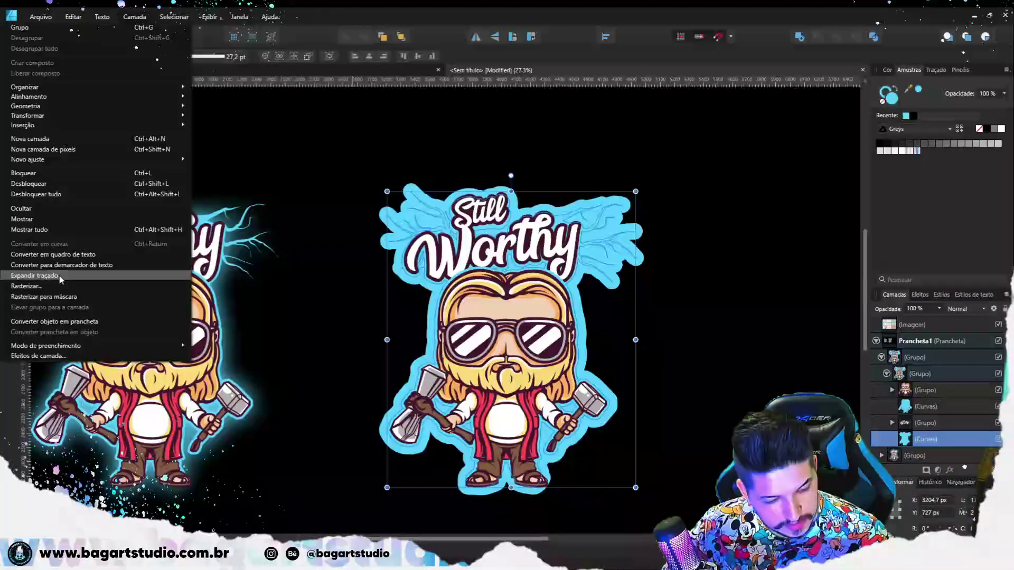
left_click(63, 275)
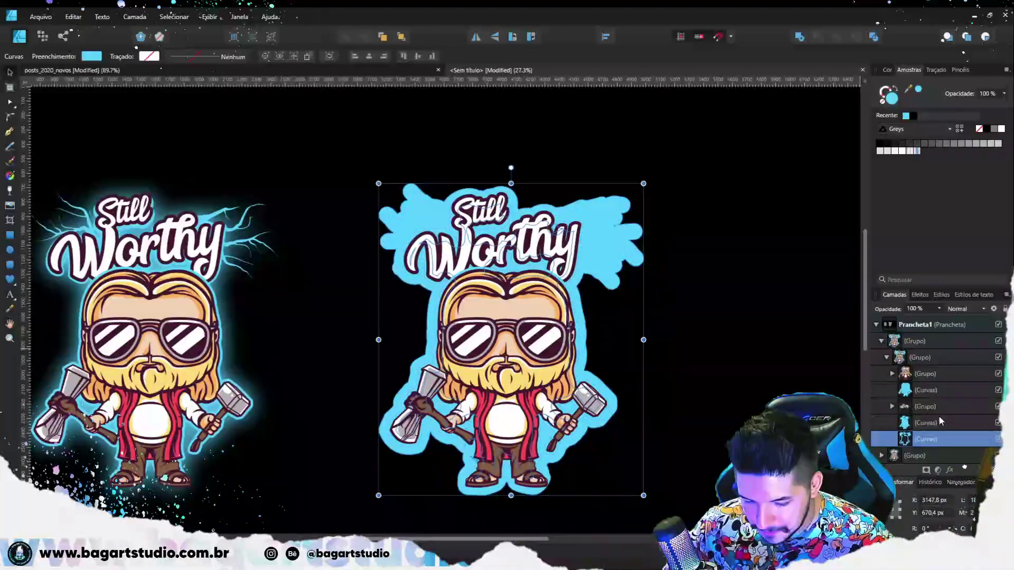
key("ctrl+alt+s")
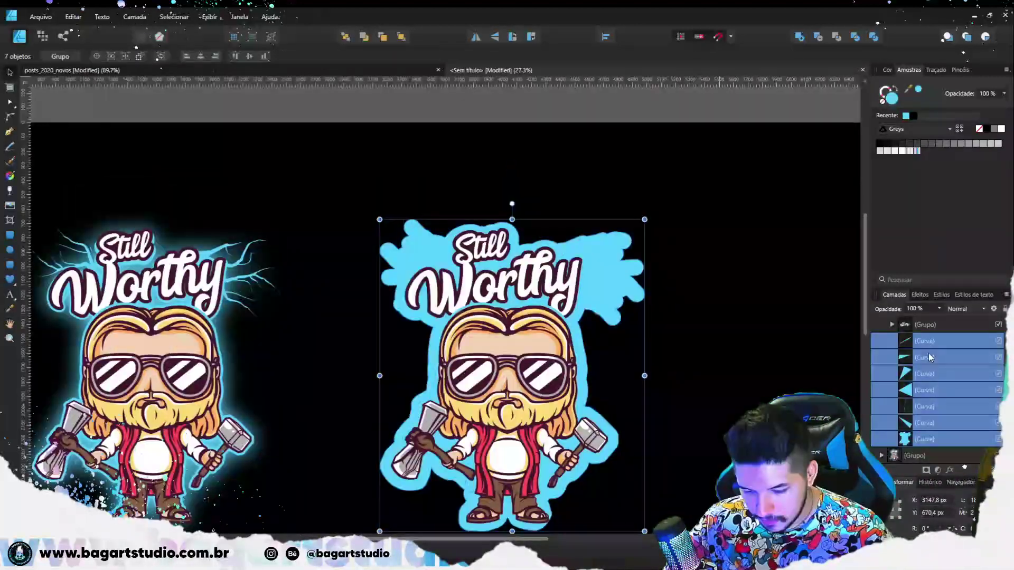
left_click(909, 435)
scroll(415, 336, "down", 1)
scroll(416, 335, "right", 2)
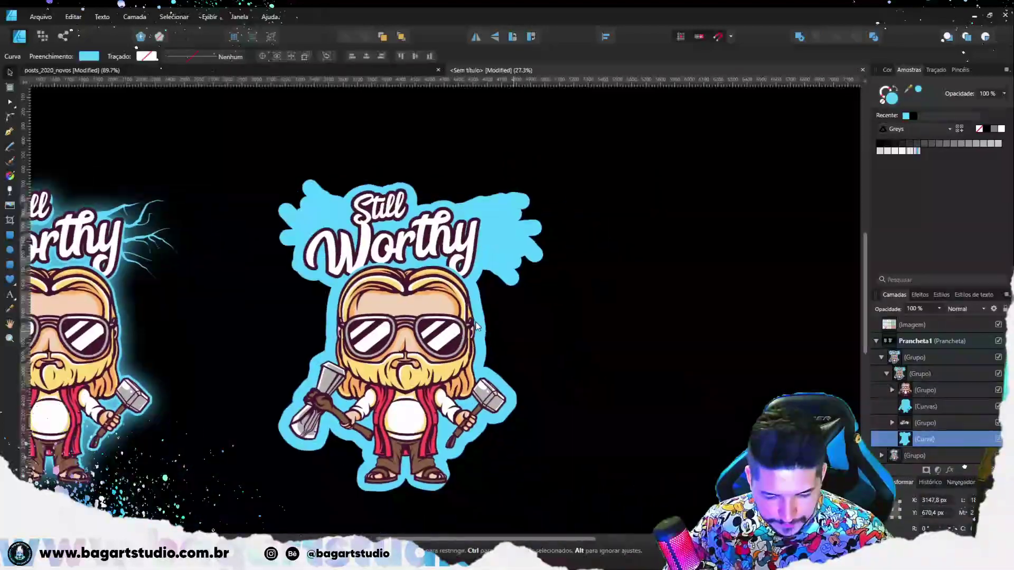
- Move the blue silhouette out from behind the copied artwork to the empty area beside it on the black artboard
left_click_drag(415, 335, 705, 333)
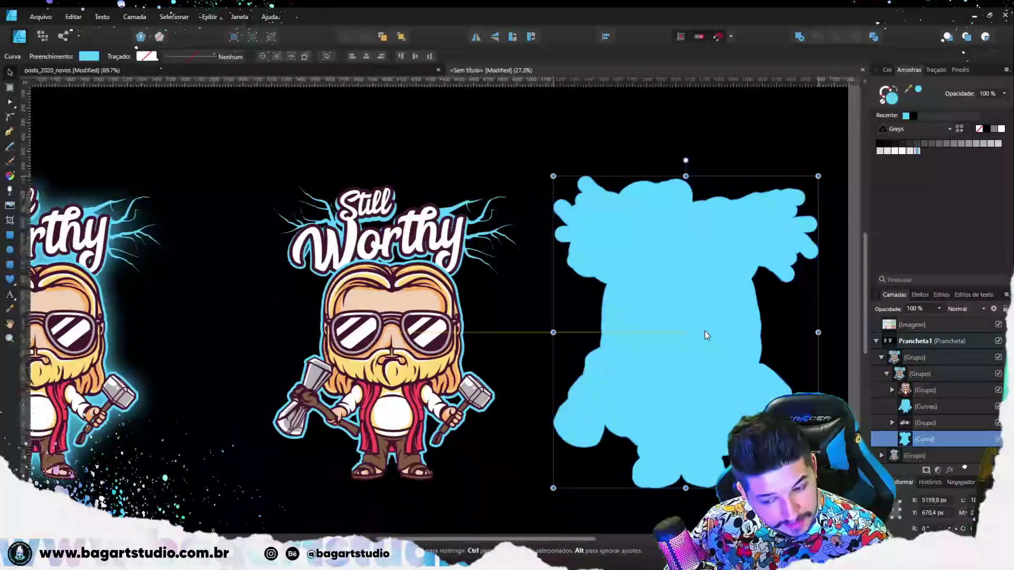
scroll(547, 327, "right", 3)
scroll(549, 325, "up", 2)
scroll(549, 324, "left", 2)
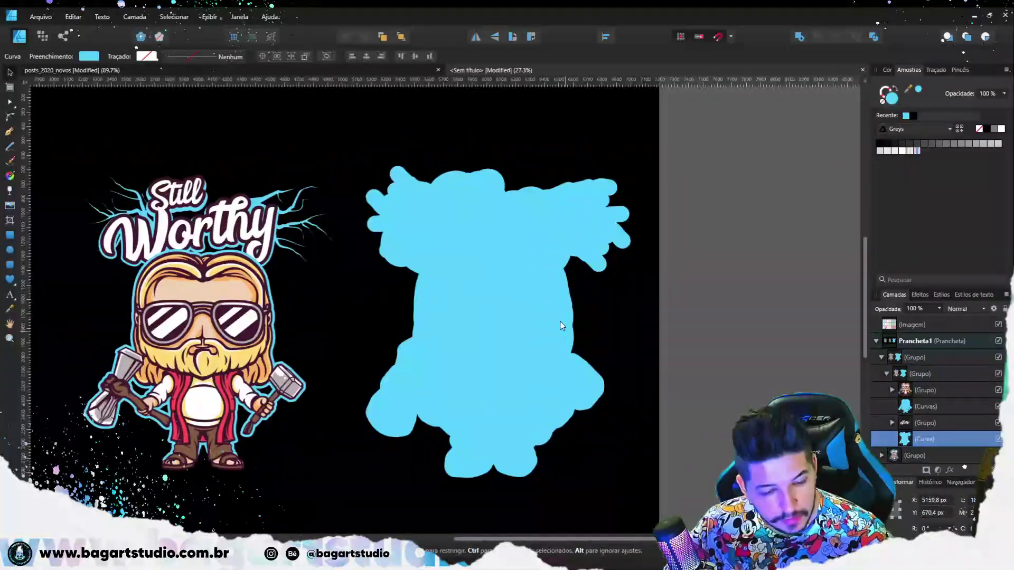
- Draw a rectangle around the silhouette, fill it white without a stroke, and place it behind the silhouette
key("m")
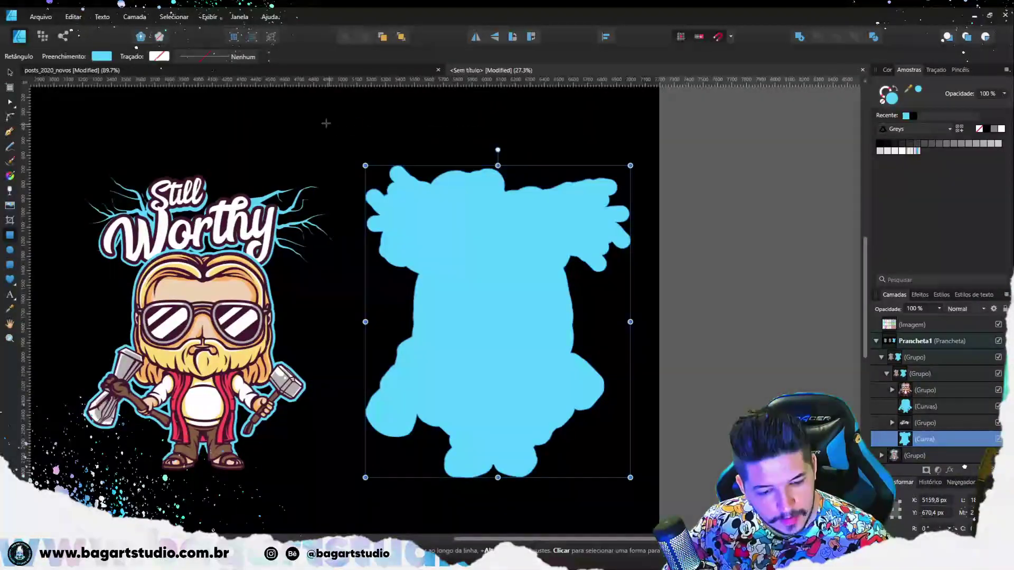
left_click_drag(318, 117, 656, 532)
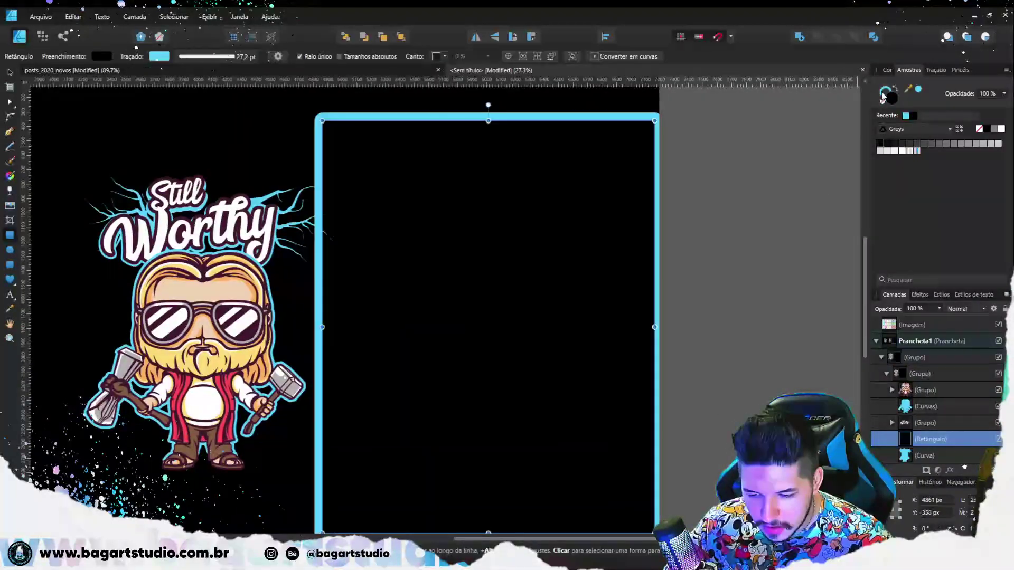
left_click(902, 151)
left_click(902, 151)
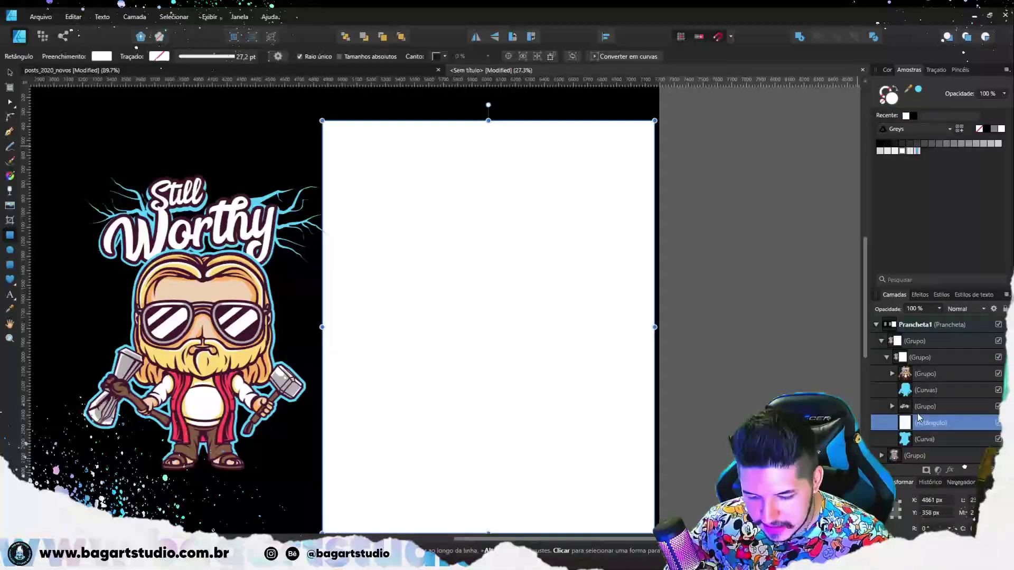
key("ctrl+bracketleft")
key("v")
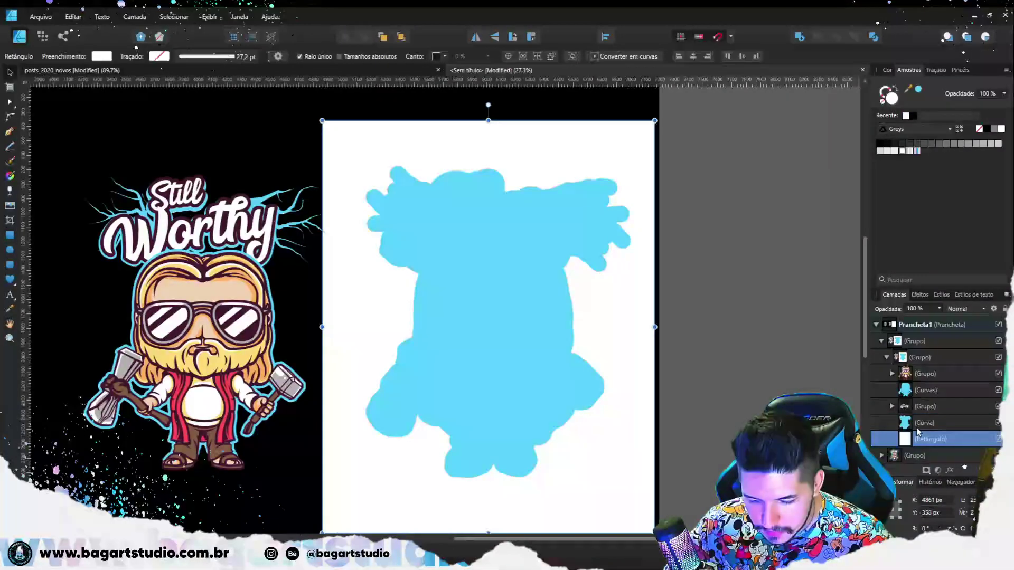
- Fill the silhouette curve on the white rectangle with black
left_click(917, 427)
scroll(565, 233, "down", 2)
scroll(561, 238, "up", 2)
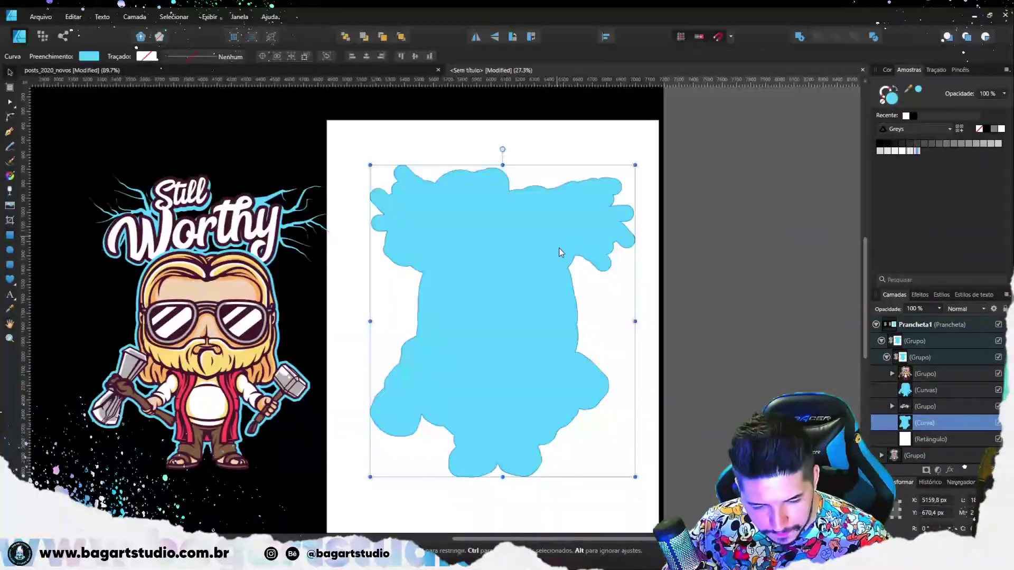
left_click(881, 147)
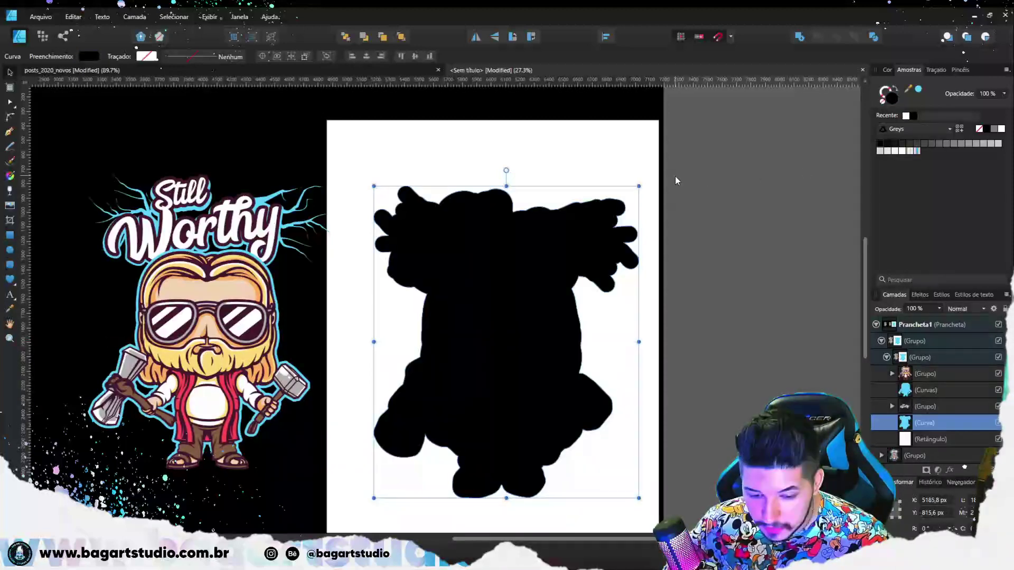
- Scale the black silhouette down to about 1347 by 1586 px and centre it with the white rectangle
left_click_drag(638, 186, 562, 269)
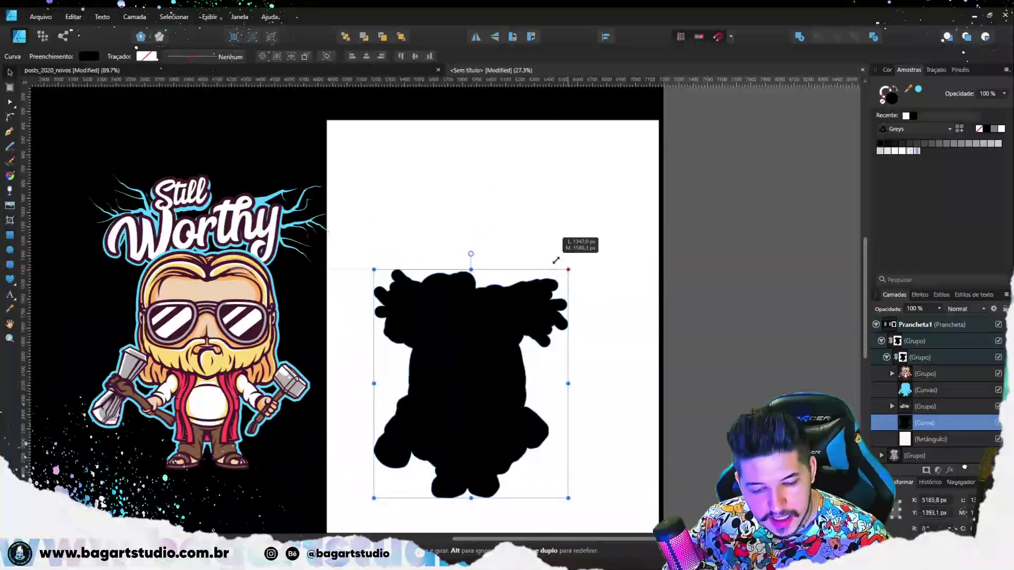
left_click_drag(506, 347, 542, 306)
scroll(559, 267, "down", 2)
scroll(565, 268, "up", 2)
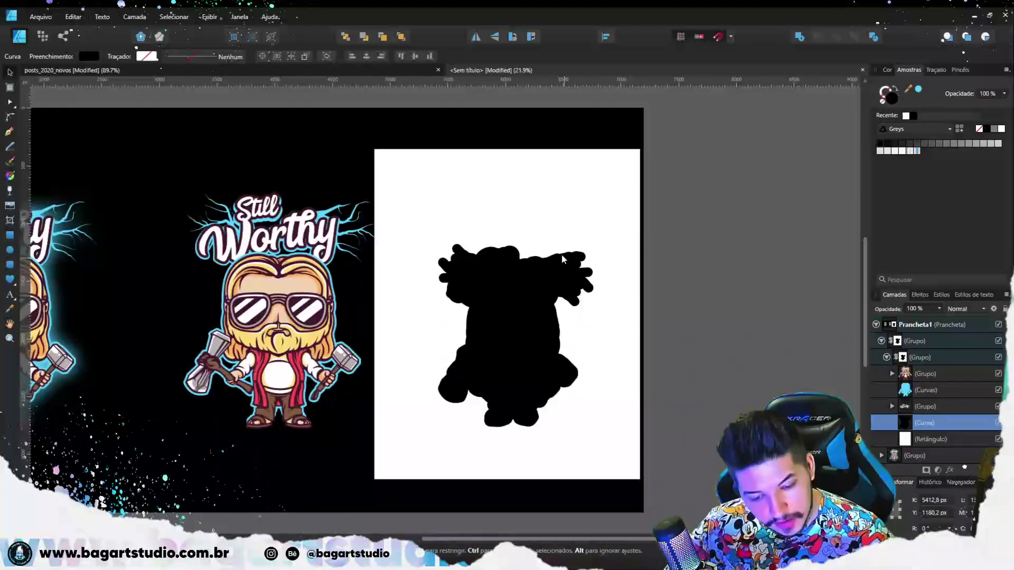
left_click(556, 224)
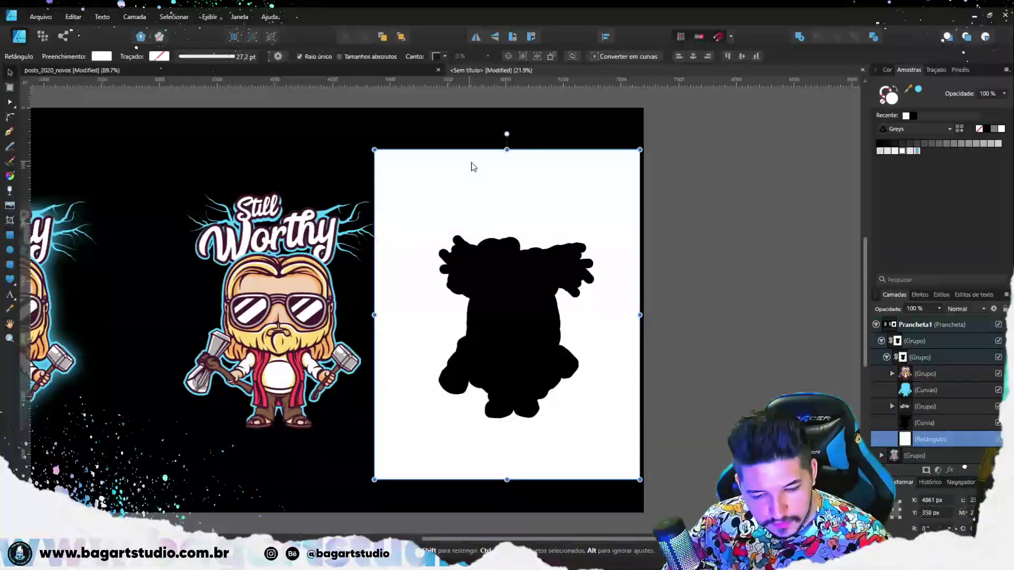
mouse_move(515, 318)
left_mouse_down()
mouse_move(483, 309)
mouse_move(496, 313)
left_mouse_up()
left_click(522, 296)
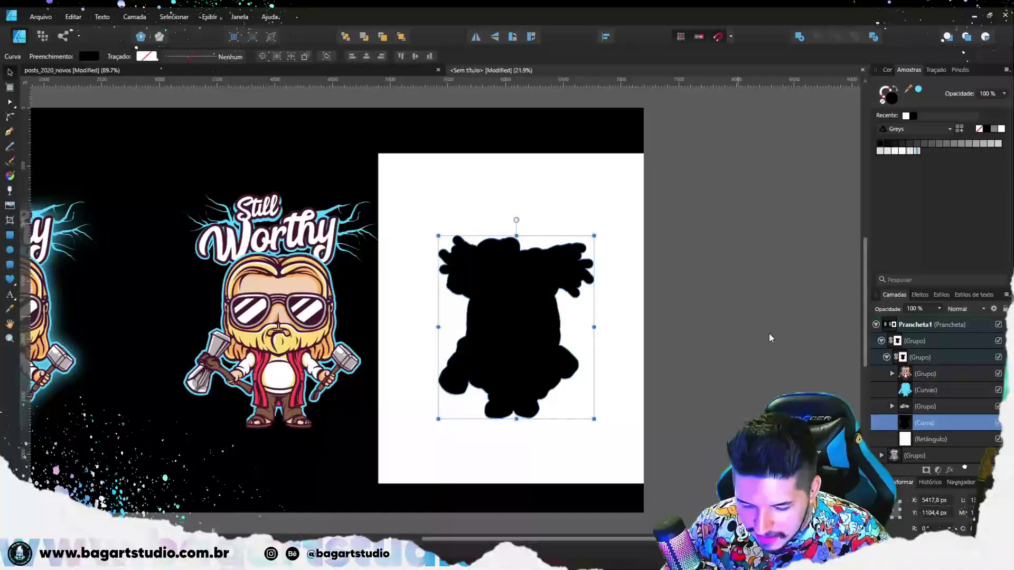
- Group the black silhouette with the white rectangle and move the group off the artboard onto the pasteboard
scroll(526, 329, "up", 2)
left_click(567, 270)
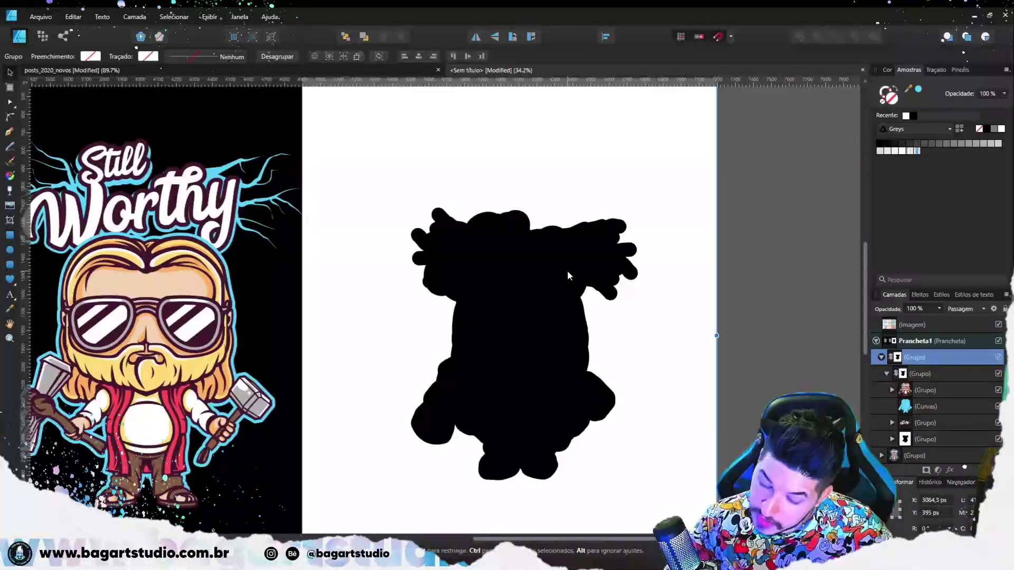
scroll(567, 270, "down", 3)
left_click_drag(585, 301, 679, 287)
left_click(920, 441)
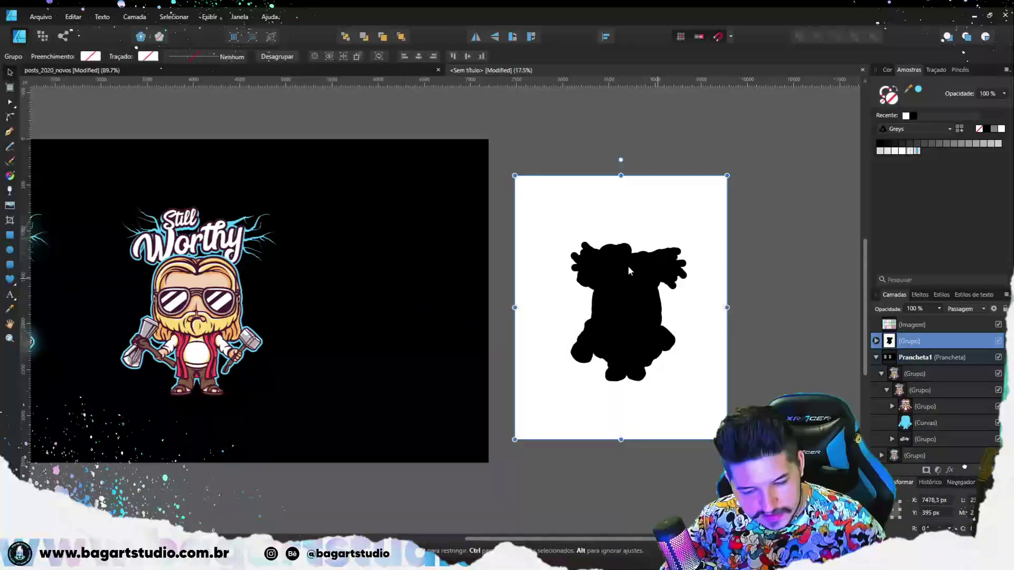
- Export the silhouette group as an image named teste and load that file into Vector Halftone Maker in the browser
key("ctrl+alt+shift+w")
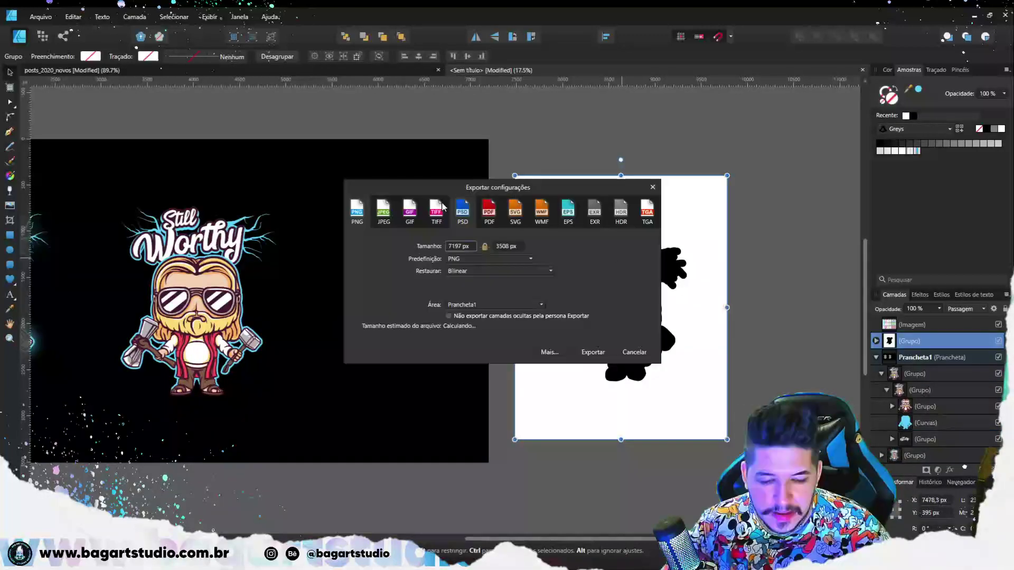
left_click(486, 322)
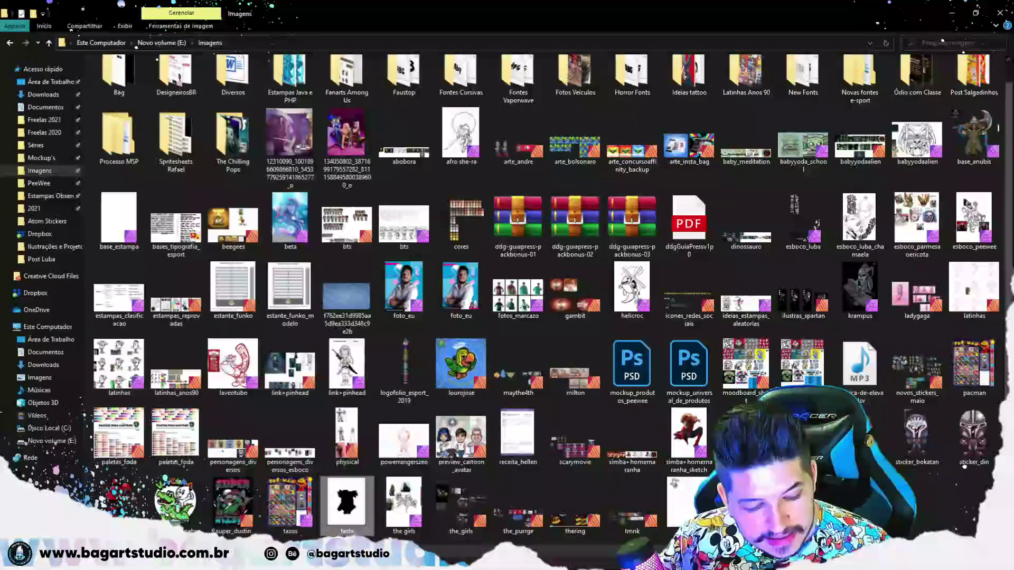
left_click_drag(174, 509, 542, 346)
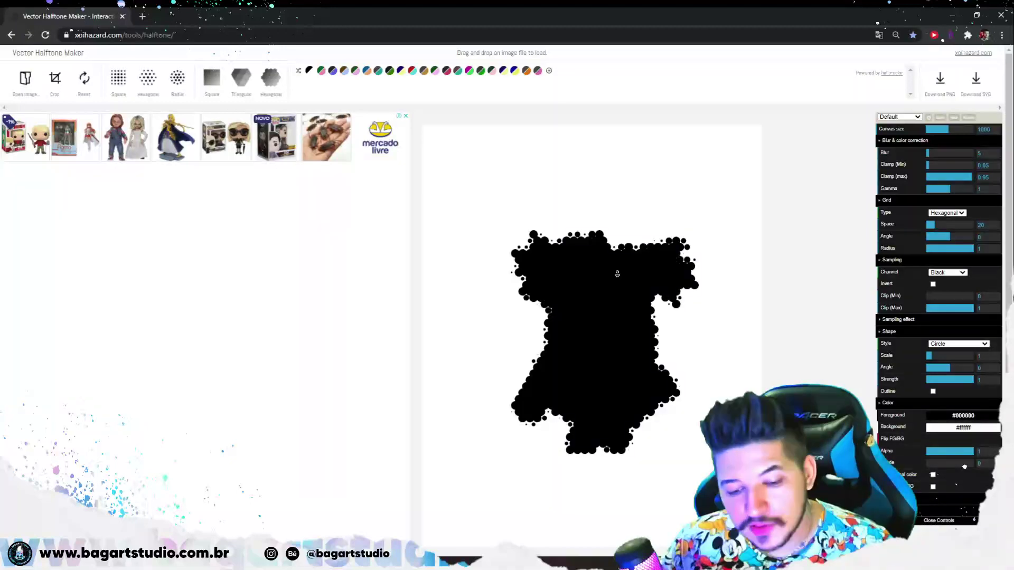
- Set the halftone's blur to 100, its minimum clamp to 0 and its maximum clamp to 1
scroll(607, 242, "down", 1)
scroll(607, 242, "up", 1)
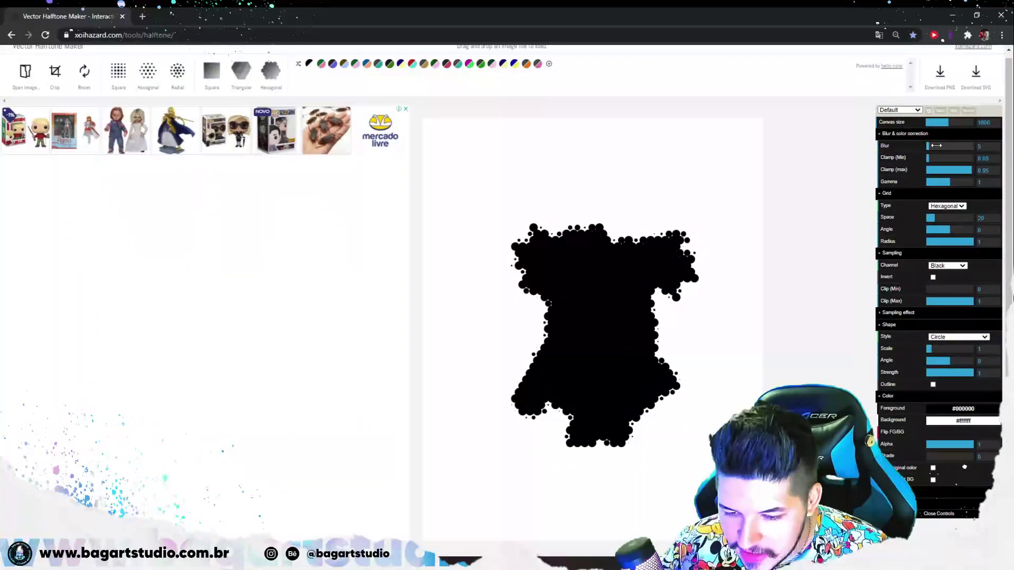
left_click_drag(936, 146, 956, 148)
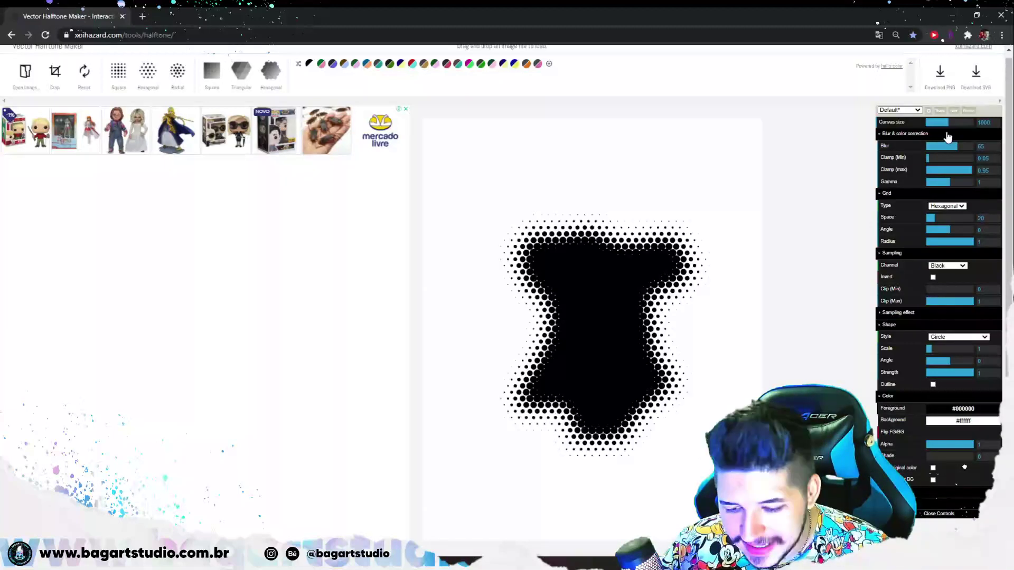
scroll(934, 203, "up", 1)
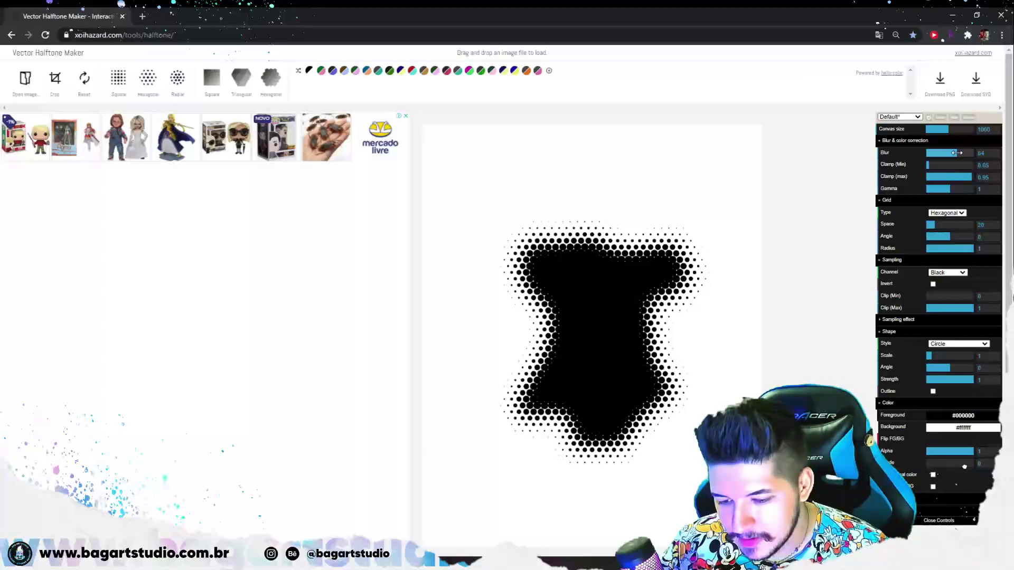
left_click_drag(967, 153, 911, 167)
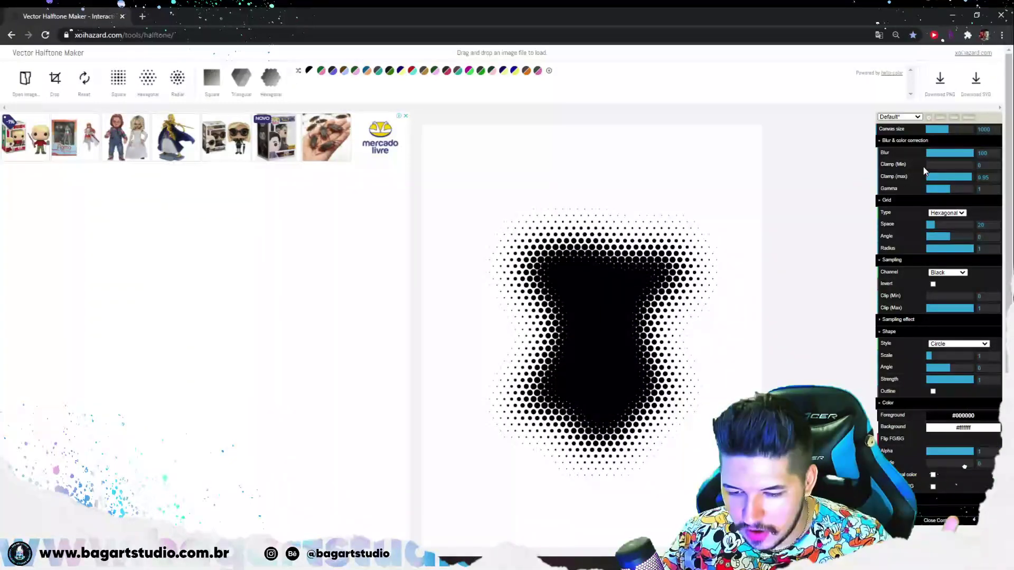
left_click_drag(911, 167, 969, 165)
mouse_move(967, 166)
left_mouse_down()
mouse_move(916, 172)
mouse_move(979, 177)
left_mouse_up()
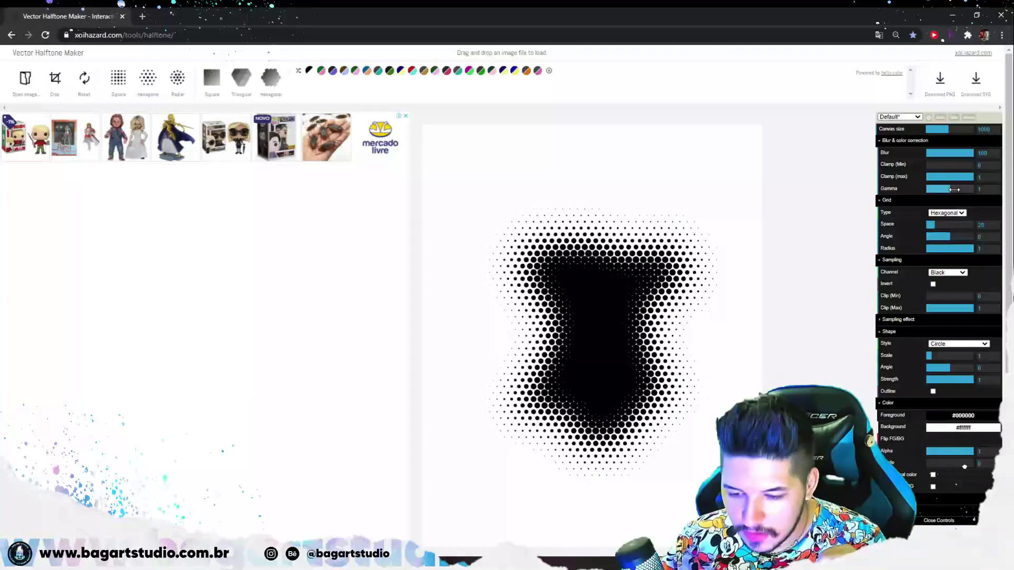
- Set the halftone's gamma to 0.7 and try finer grid spacings, settling on a spacing of 13
mouse_move(955, 189)
left_mouse_down()
mouse_move(974, 189)
mouse_move(930, 188)
mouse_move(942, 189)
left_mouse_up()
left_click_drag(934, 225, 928, 228)
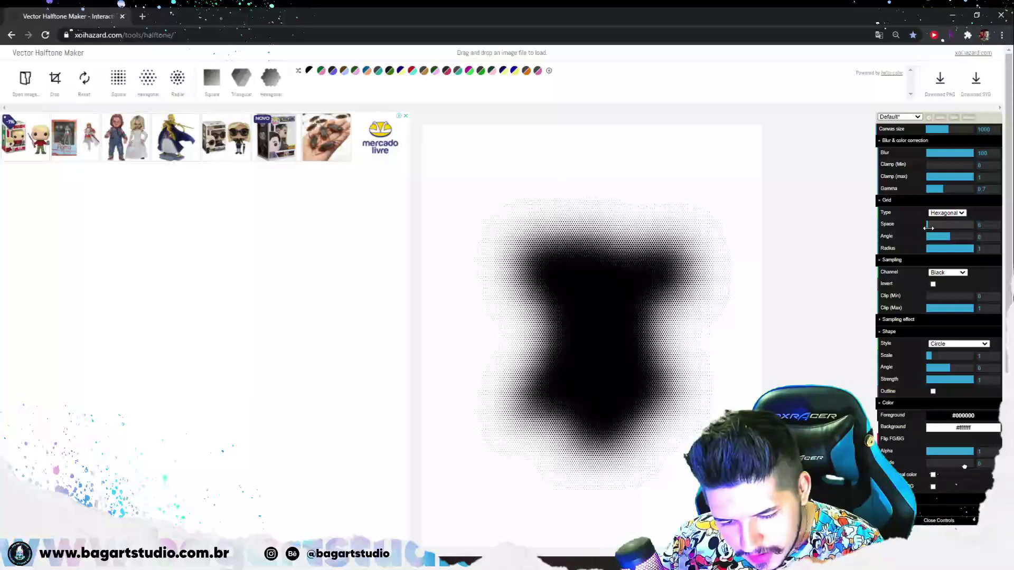
left_click_drag(928, 228, 926, 228)
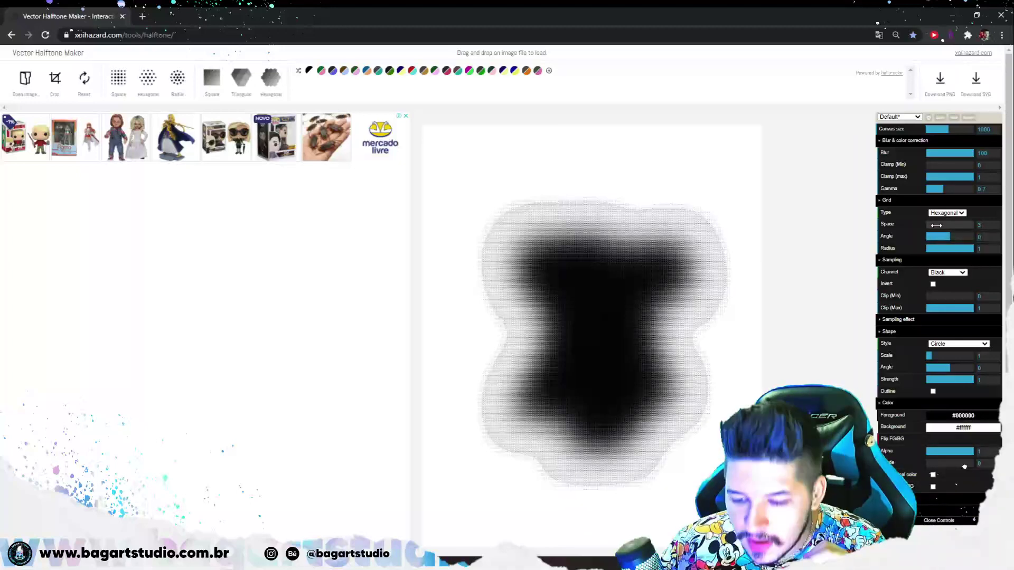
left_click_drag(936, 225, 930, 226)
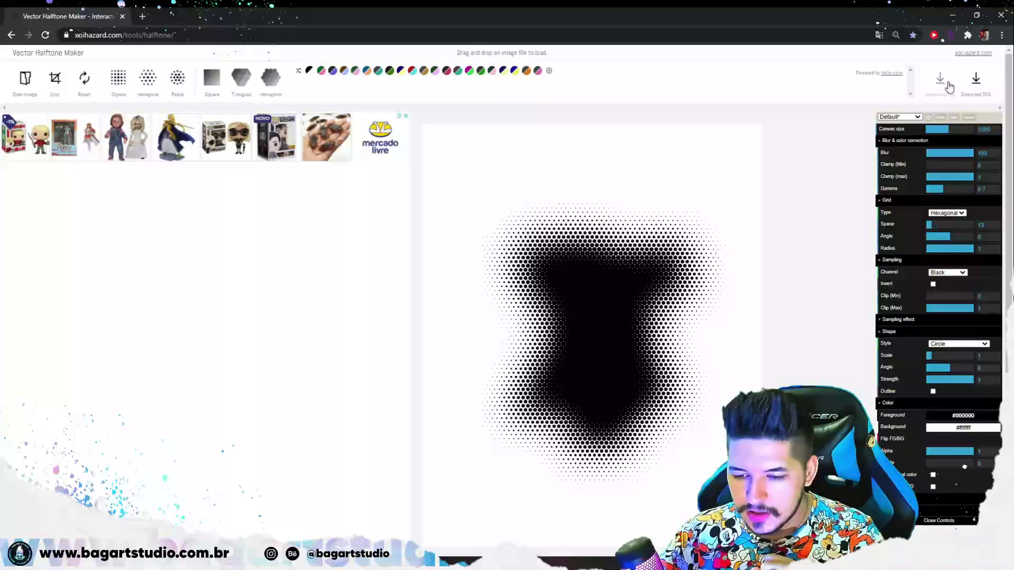
- Download the halftone as an SVG and open the downloaded file in Affinity Designer
left_click(990, 93)
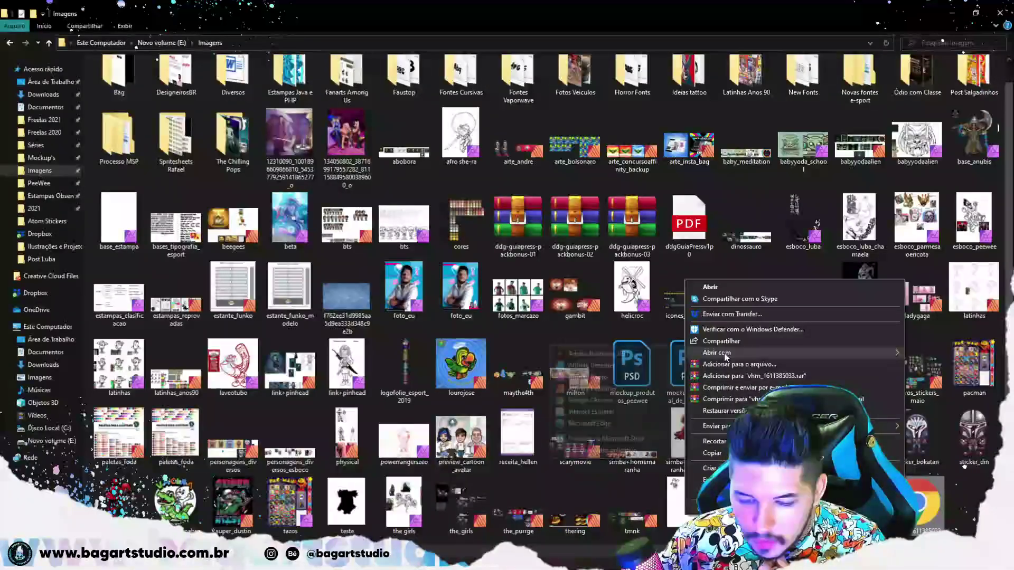
mouse_move(707, 355)
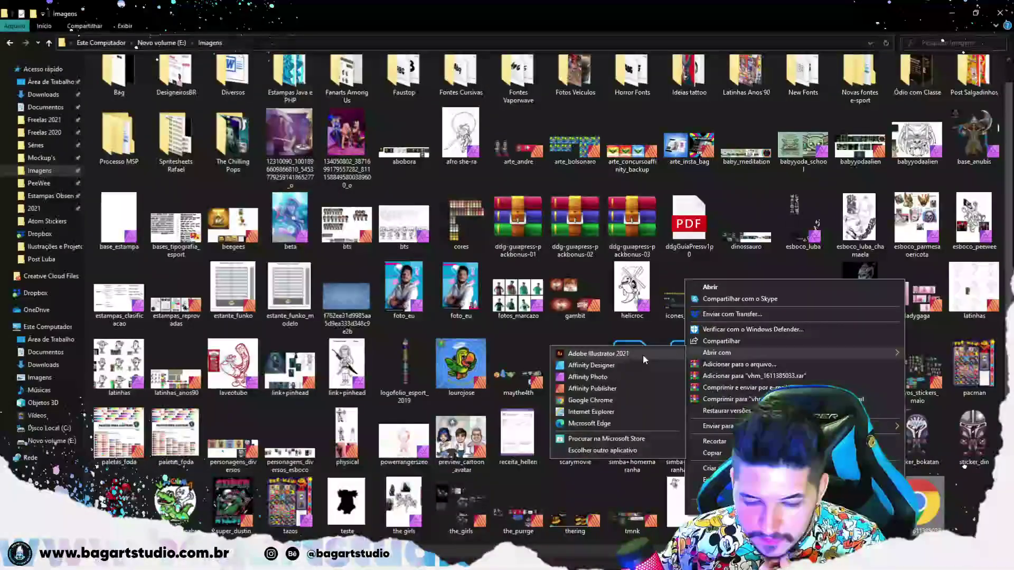
left_click(618, 369)
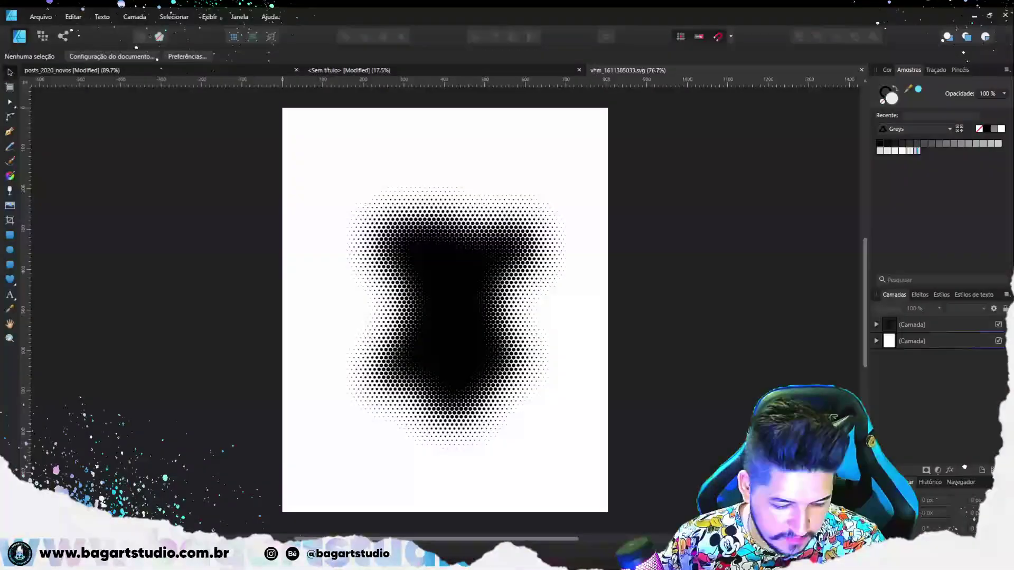
- Inspect the ellipses in the halftone dot layer and delete the white background layer beneath it
left_click(876, 325)
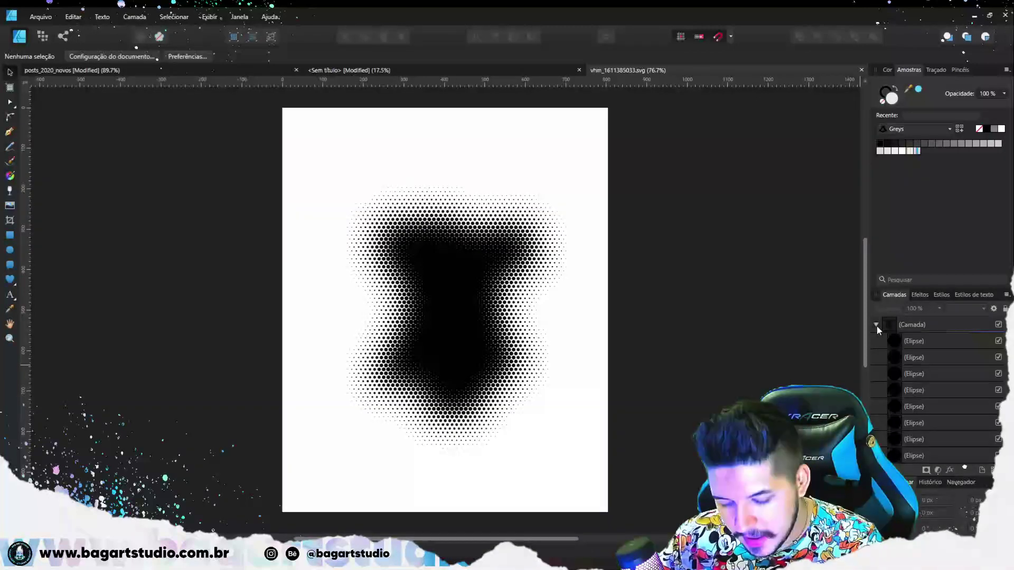
left_click(876, 325)
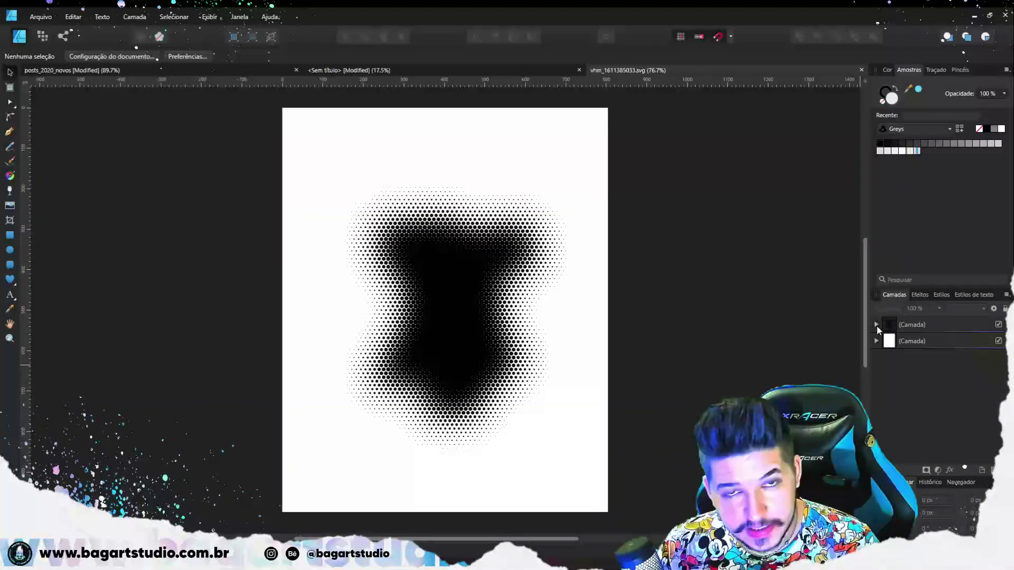
left_click(904, 342)
key("Delete")
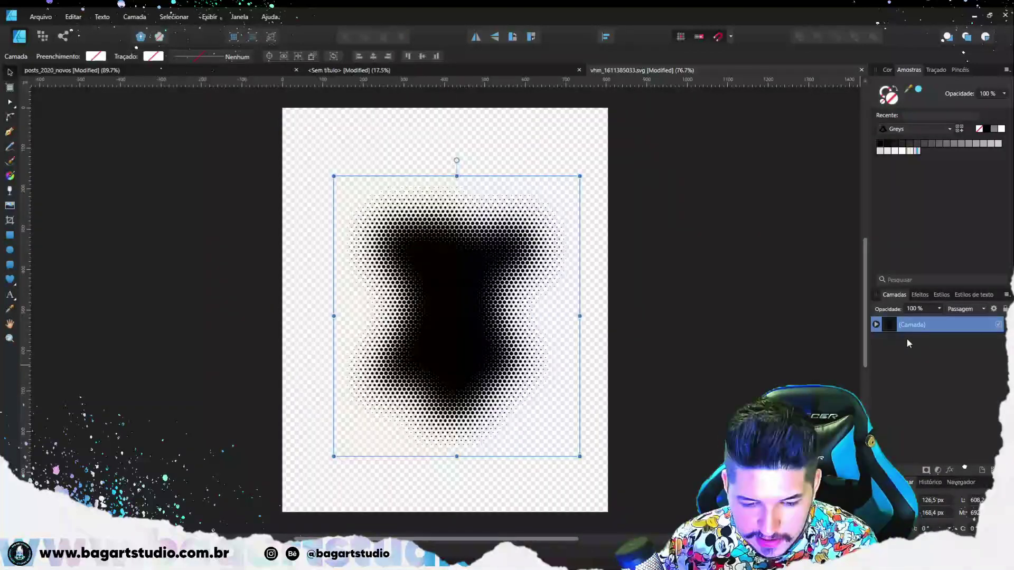
- Group all the halftone ellipses inside the dot layer into a single group
left_click(876, 324)
left_click(949, 341)
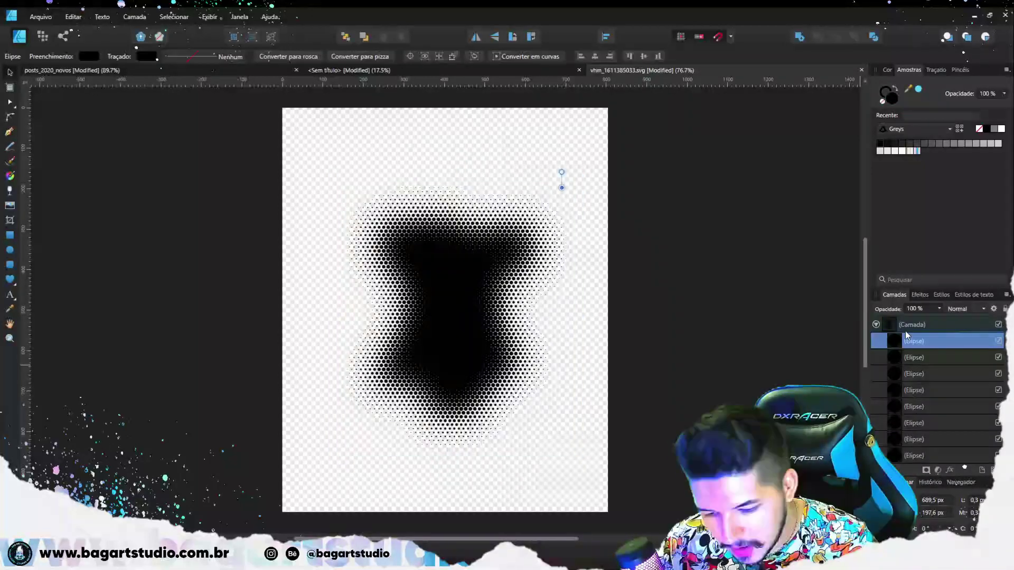
scroll(948, 340, "down", 1)
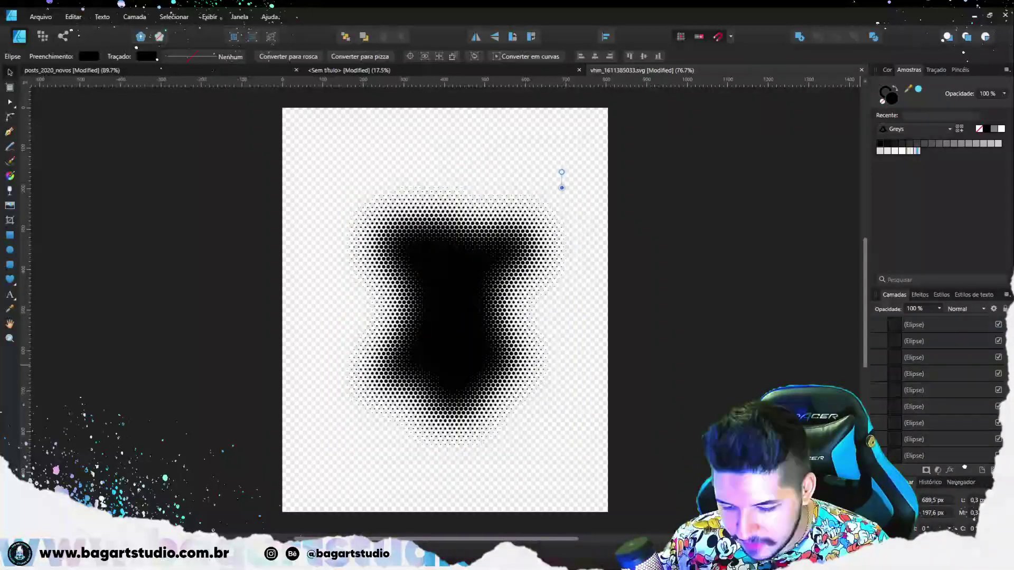
key("ctrl+a")
key("ctrl+g")
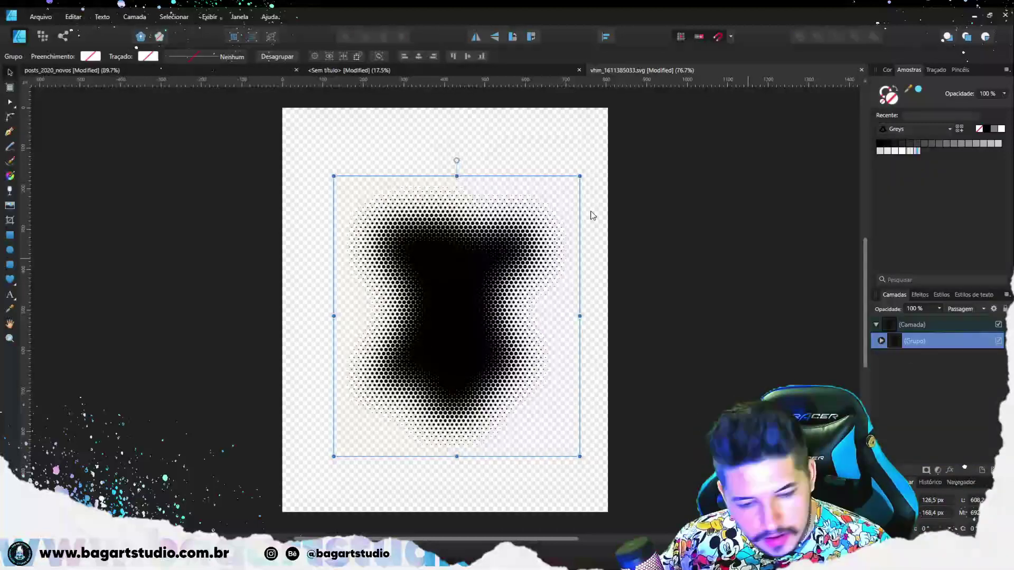
- Copy the halftone group into the untitled "Still Worthy" document and place it over the face of the right-hand character
left_click(397, 70)
key("ctrl+v")
scroll(461, 292, "up", 3)
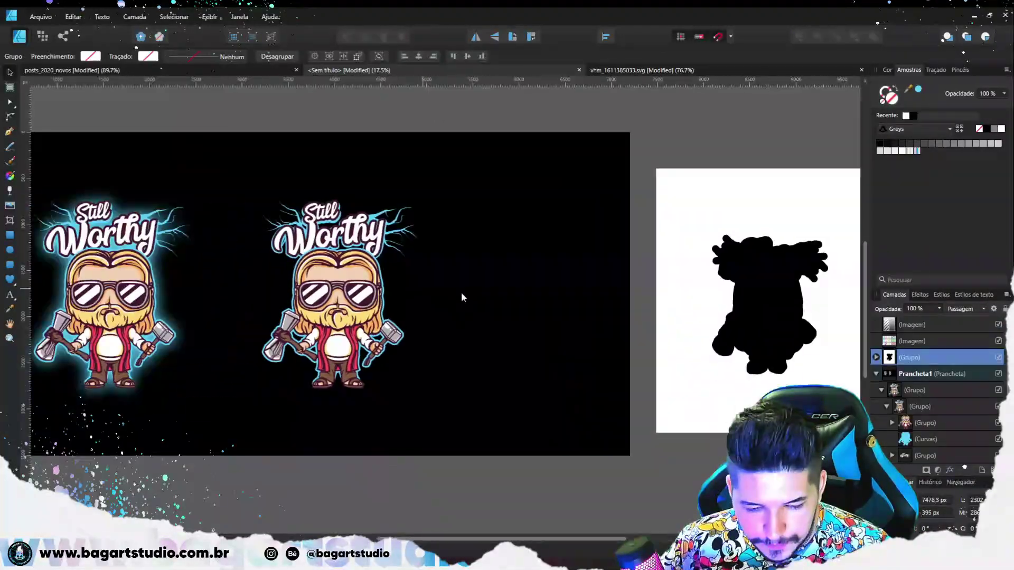
scroll(431, 279, "up", 1)
key("ctrl+v")
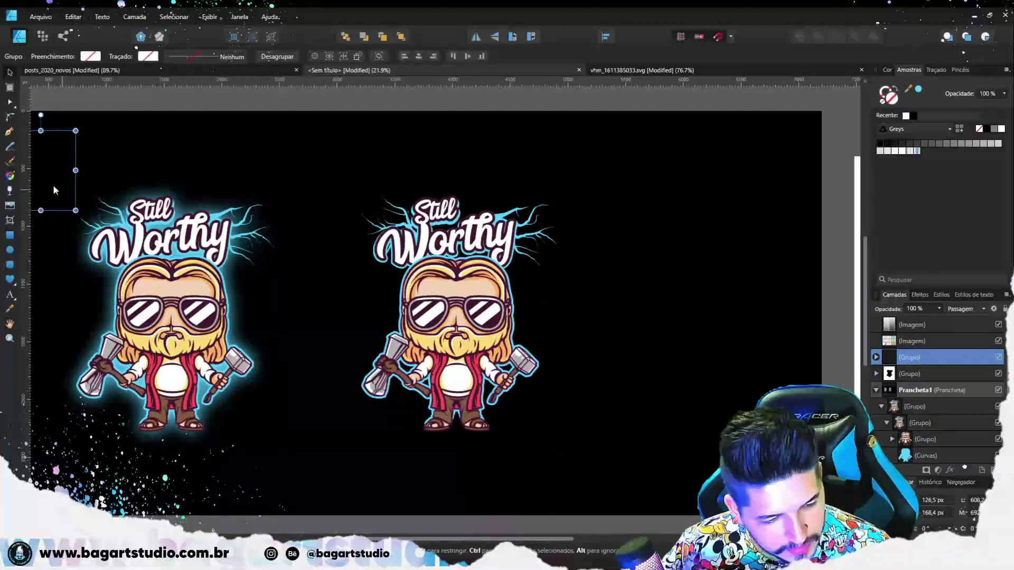
left_click_drag(58, 170, 463, 337)
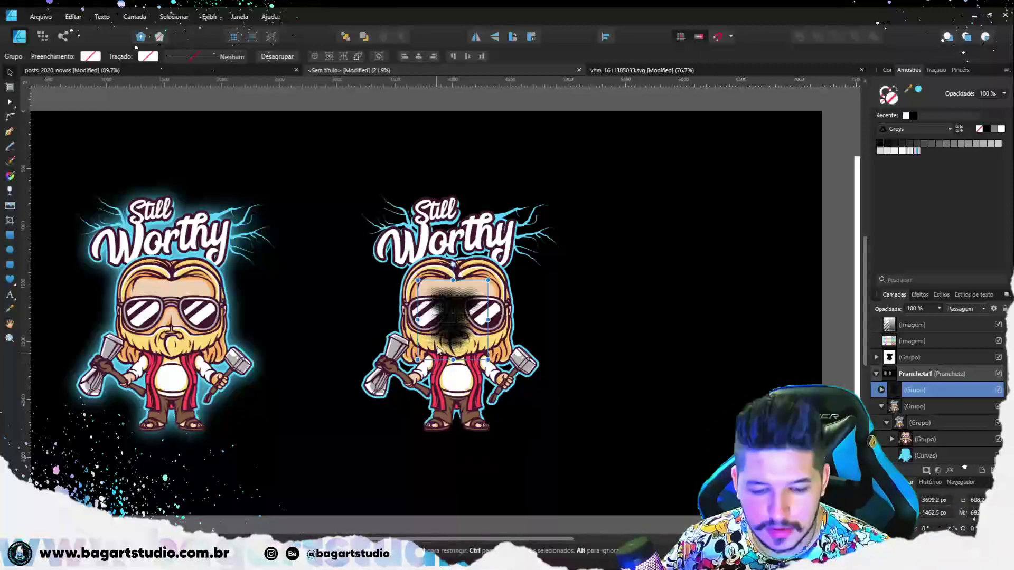
- Fill the halftone group with the light blue sampled from the outline around the "Still Worthy" lettering
scroll(450, 292, "up", 9)
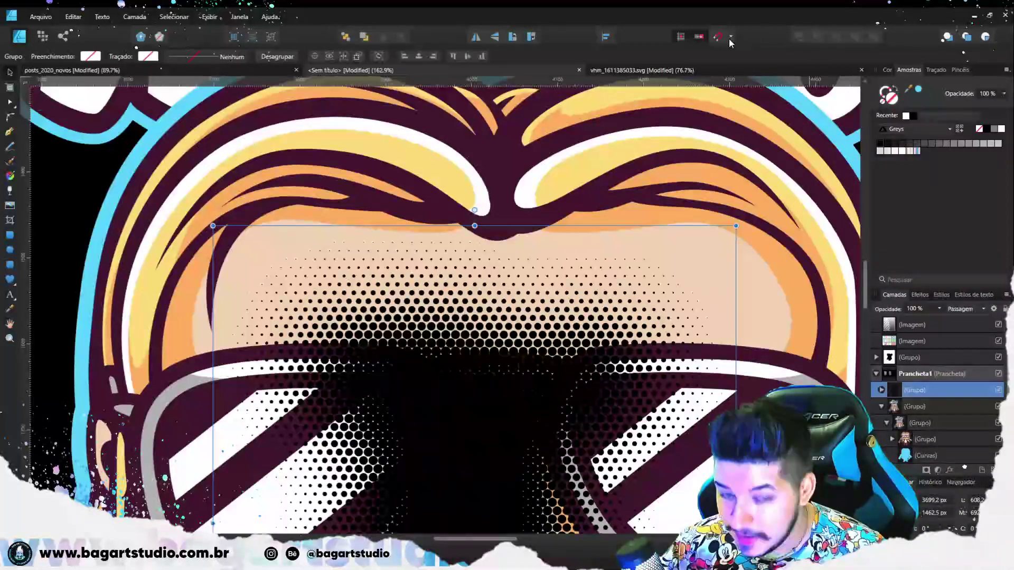
scroll(477, 308, "down", 6)
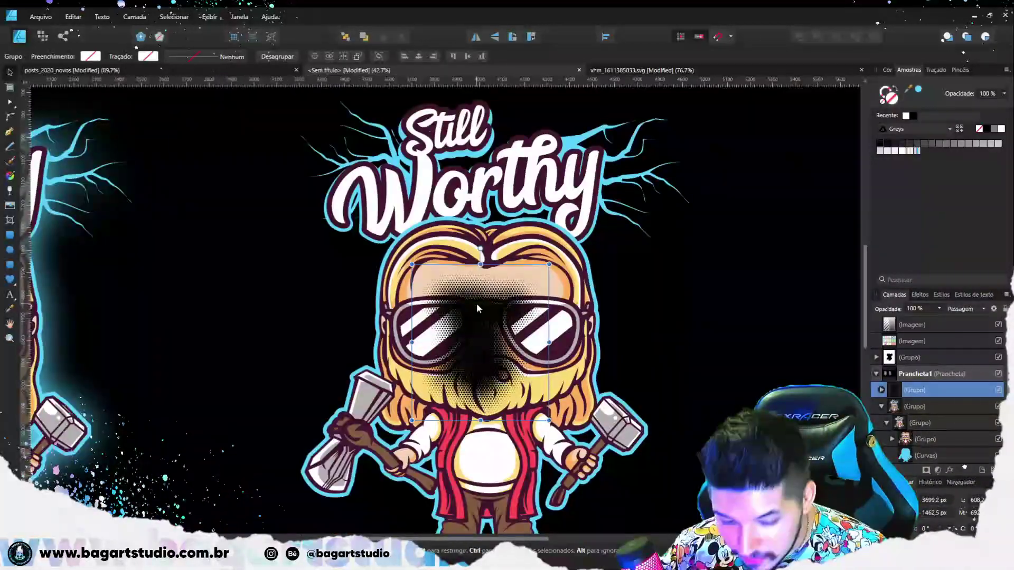
left_click(10, 310)
scroll(446, 122, "up", 6)
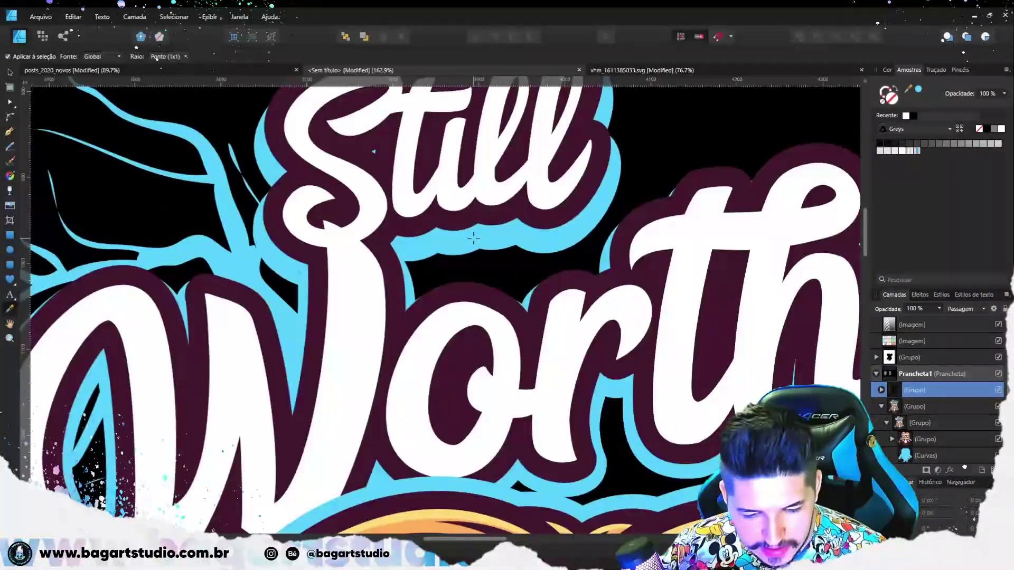
left_click(473, 239)
scroll(473, 239, "down", 8)
key("v")
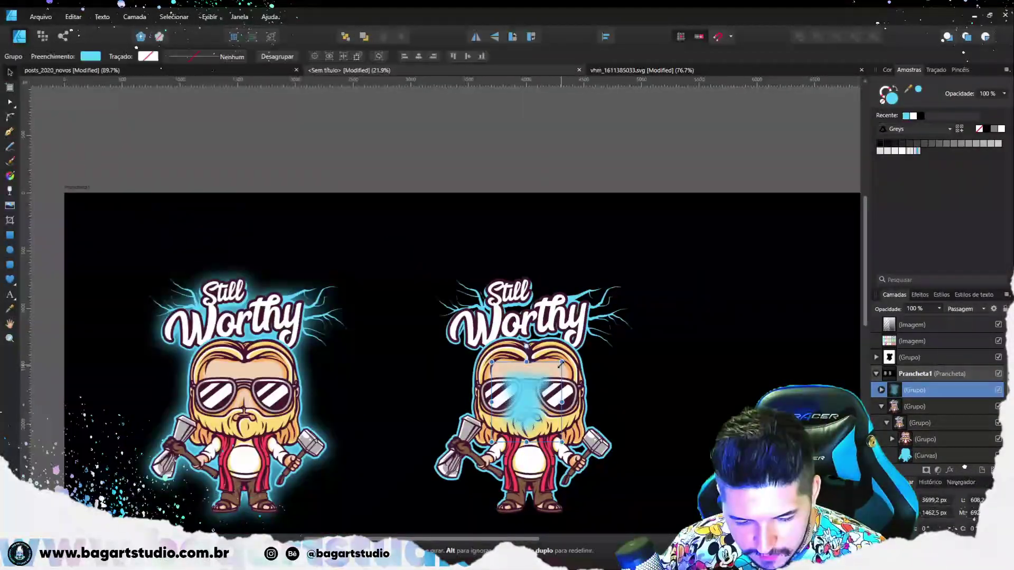
- Enlarge the blue halftone to about 2210 px wide and place it centred behind the right-hand artwork
left_click_drag(561, 363, 643, 268)
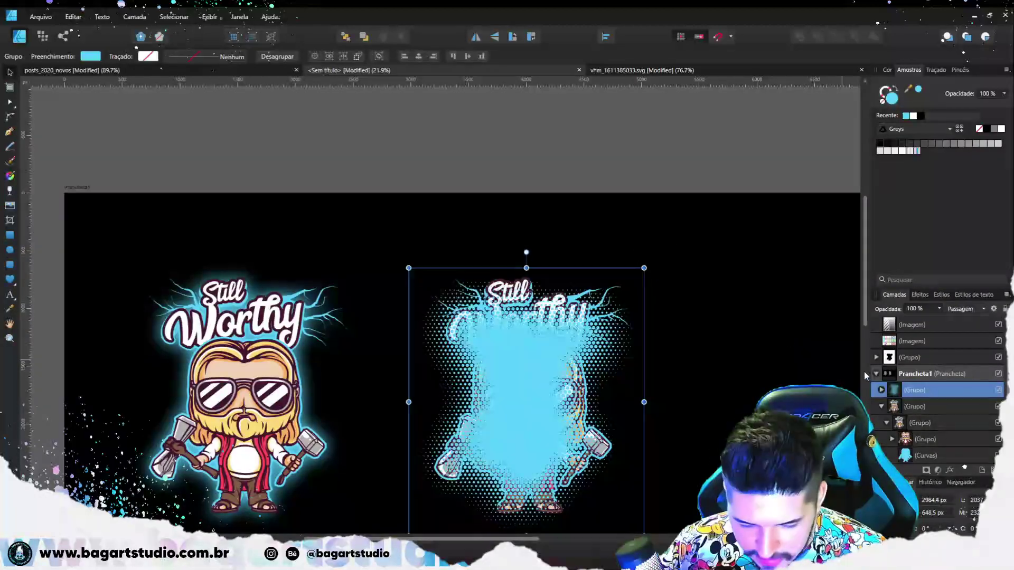
left_click_drag(892, 395, 897, 417)
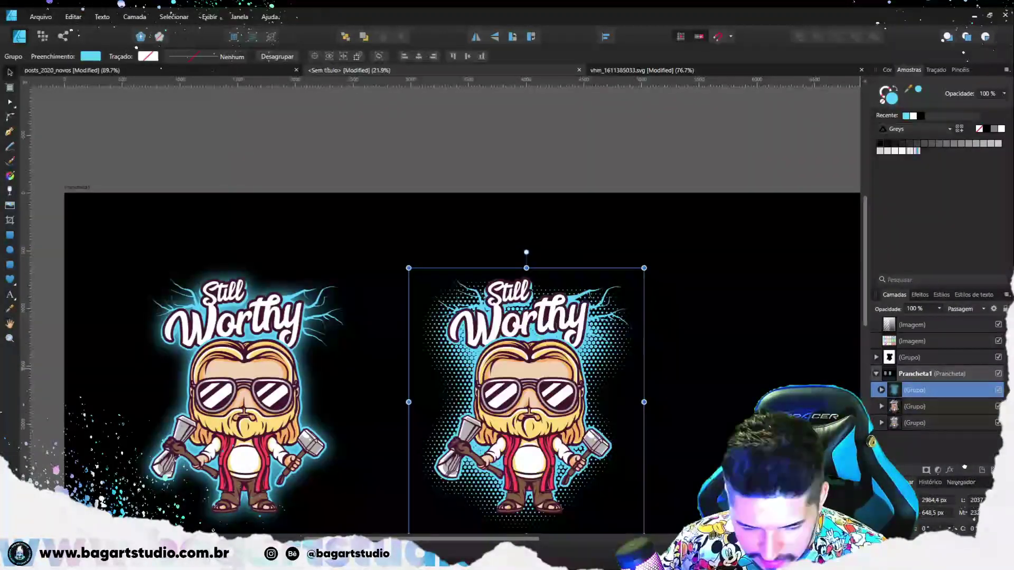
scroll(647, 376, "down", 2)
left_click(647, 376)
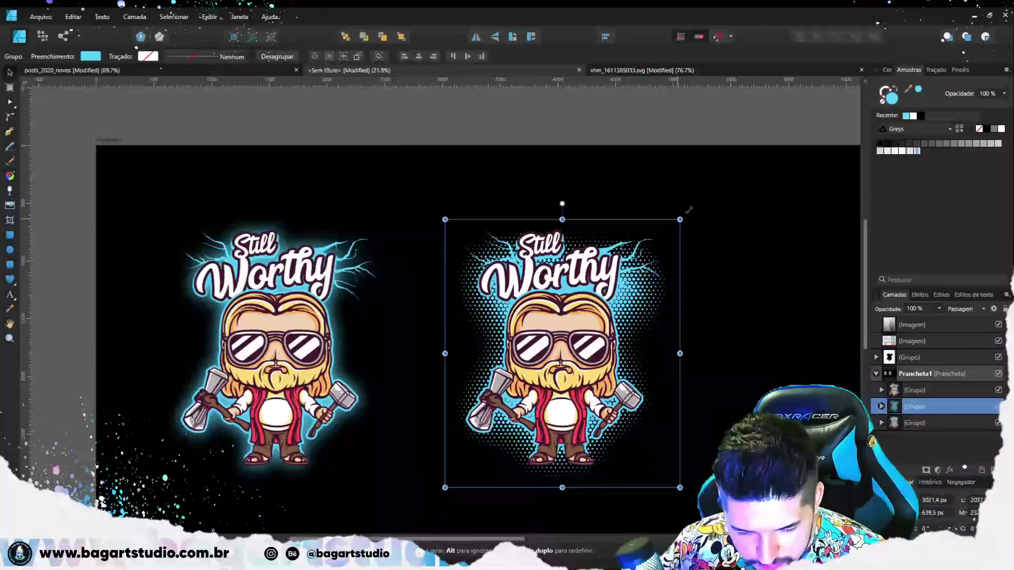
left_click(753, 276)
- Examine the halftone glow behind the right-hand artwork and compare it with the blurred glow on the left-hand copy
scroll(641, 312, "down", 3)
scroll(590, 352, "up", 5)
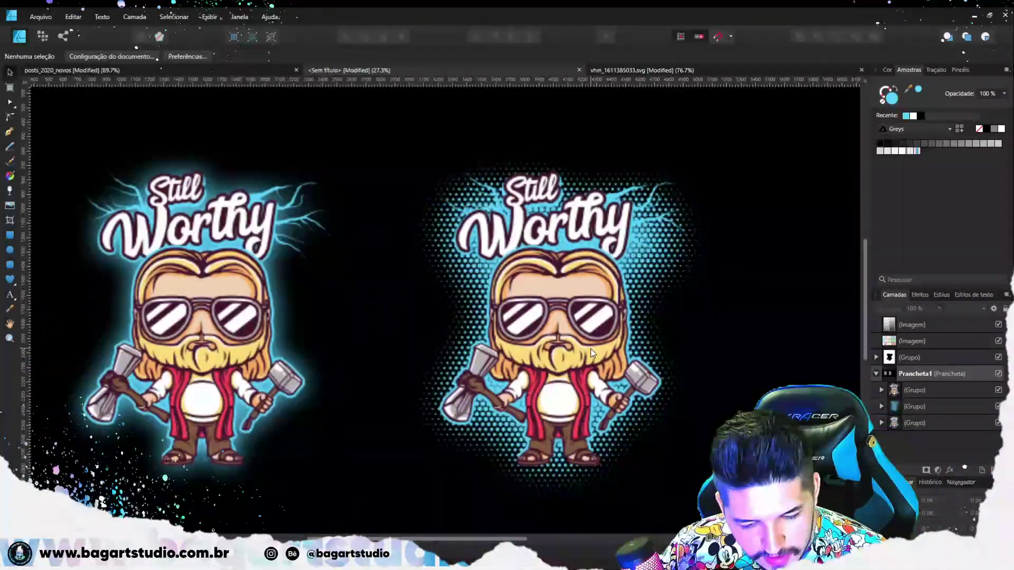
scroll(590, 353, "up", 2)
scroll(557, 294, "down", 2)
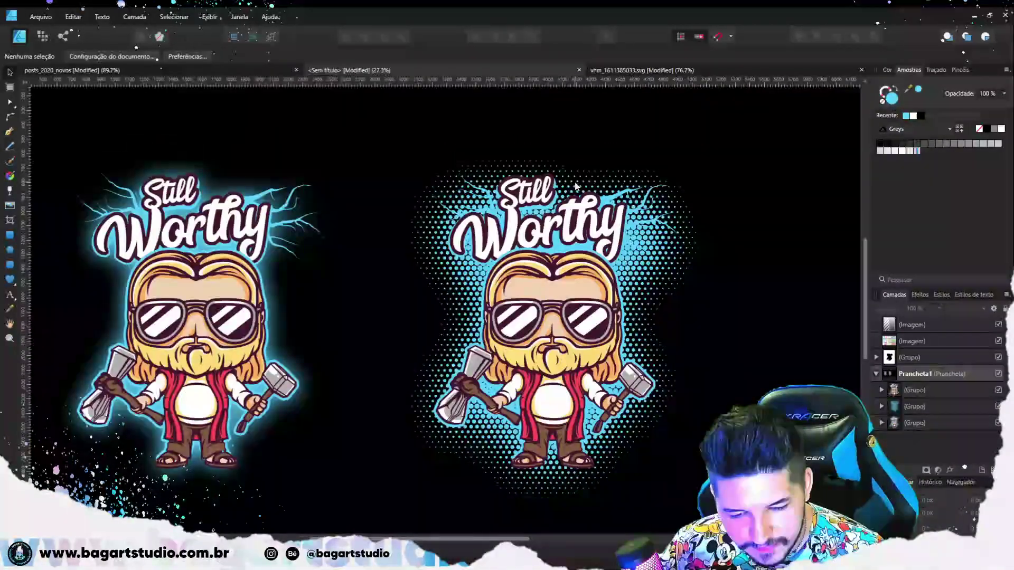
left_click(576, 182)
scroll(576, 182, "down", 3)
scroll(744, 317, "up", 5)
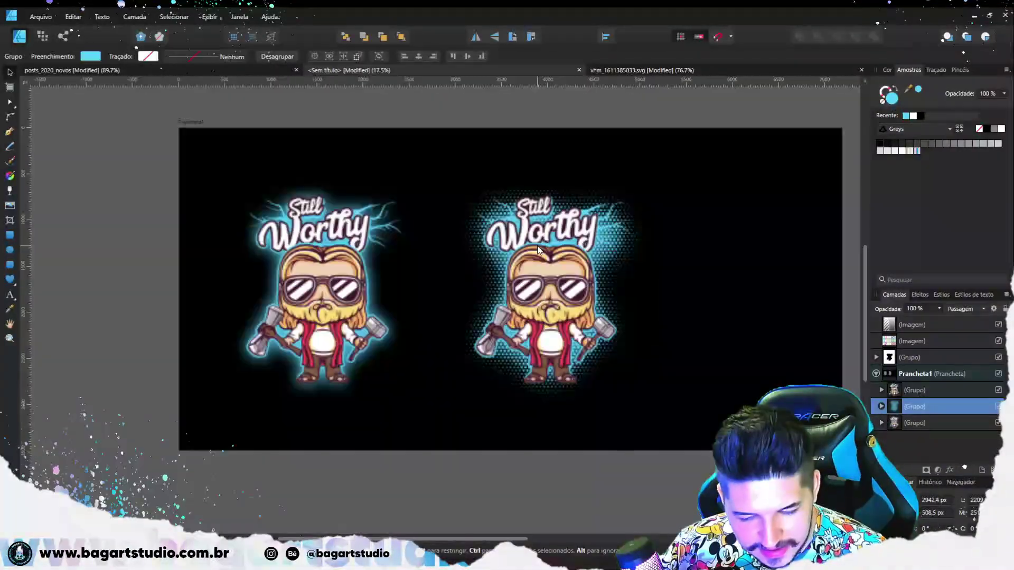
left_click(743, 311)
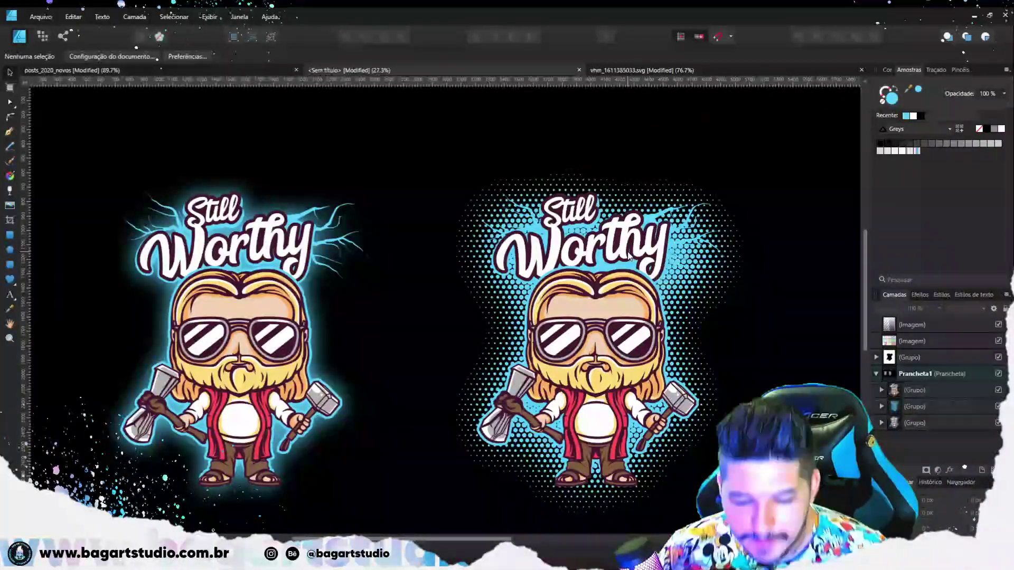
left_click_drag(604, 256, 640, 215)
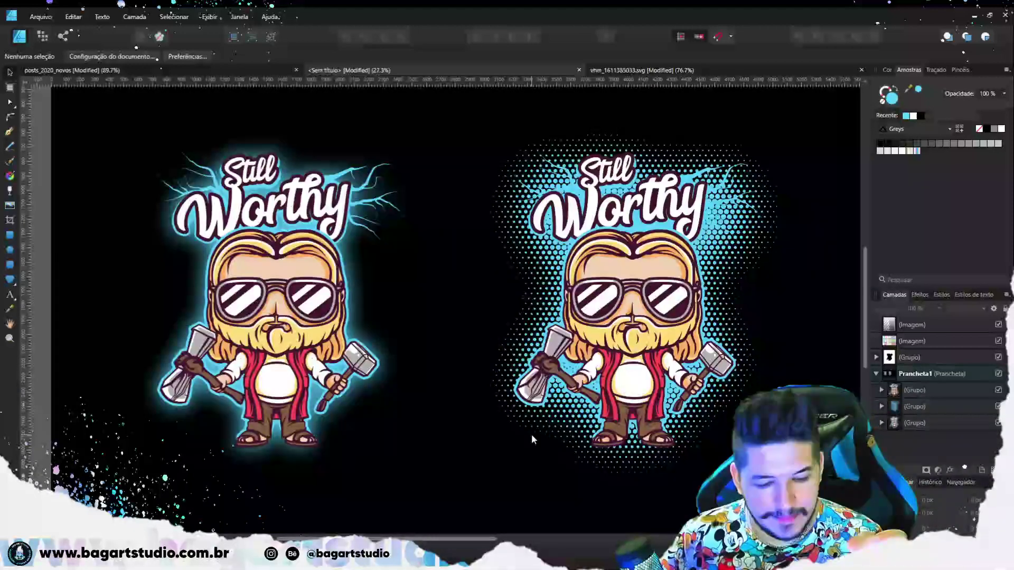
- Switch to Vector Halftone Maker, reduce the grid spacing for finer dots and save the result as an SVG in the Imagens folder
mouse_move(144, 561)
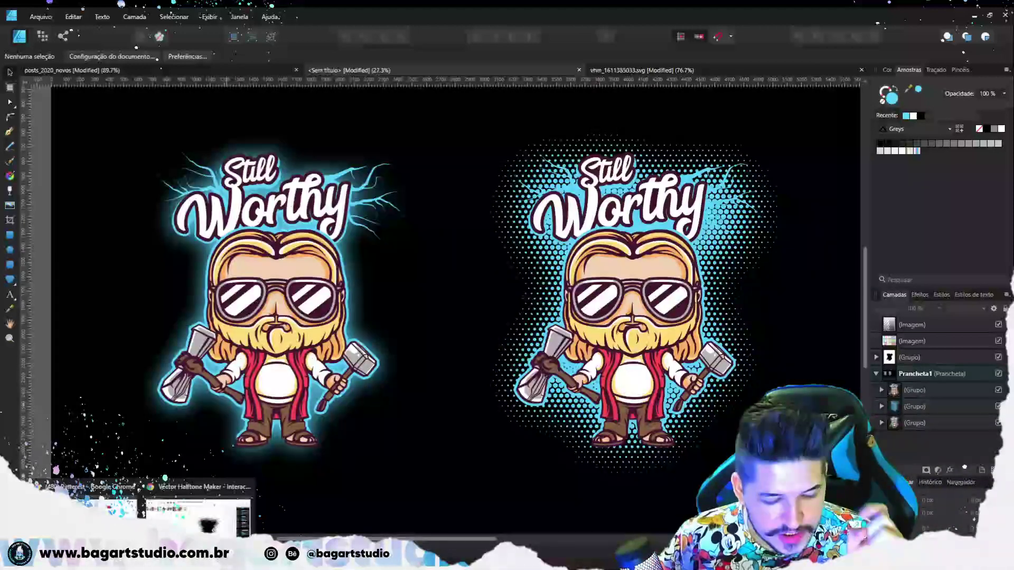
left_click(195, 512)
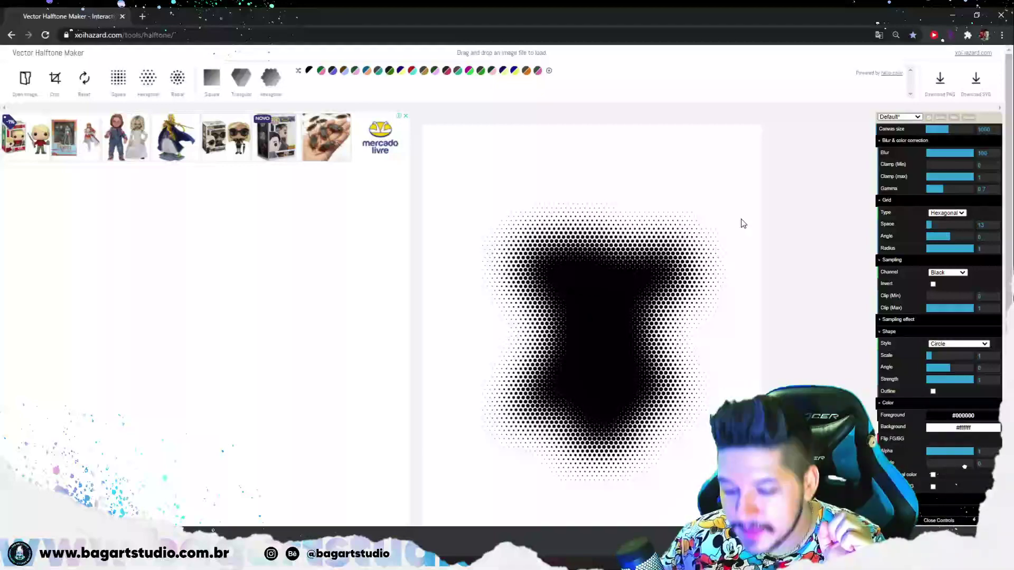
left_click_drag(945, 227, 930, 233)
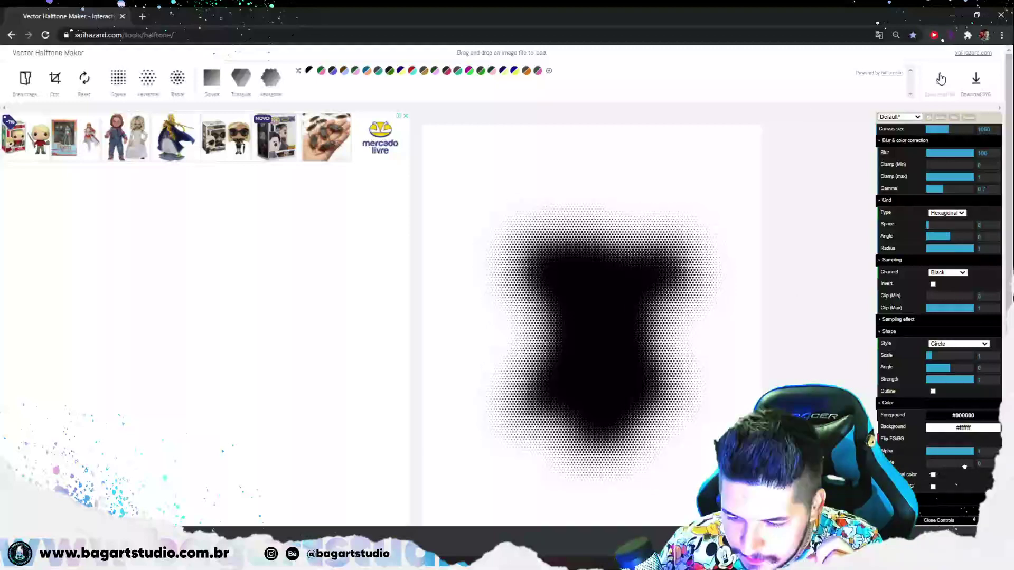
left_click(977, 80)
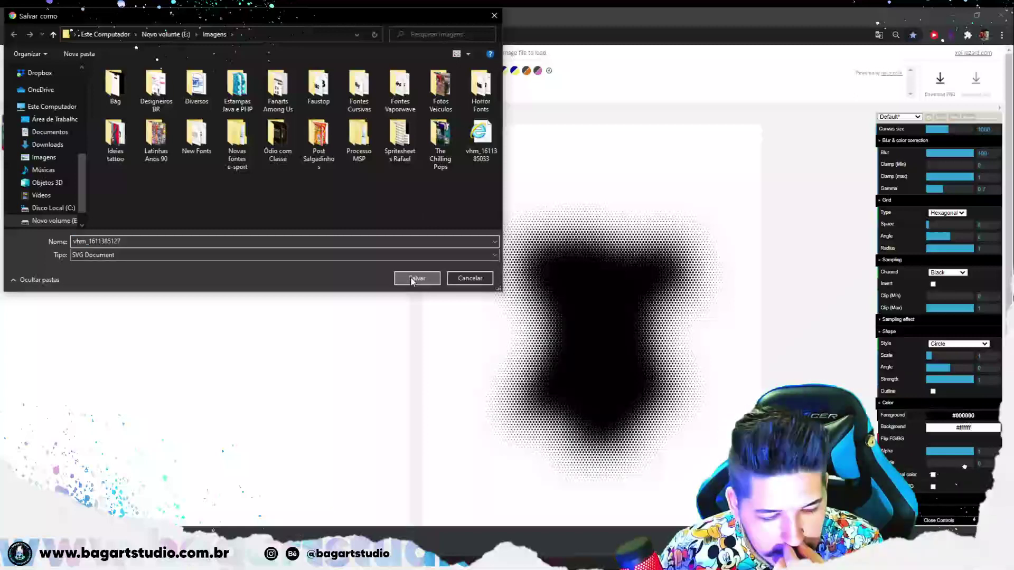
left_click(416, 278)
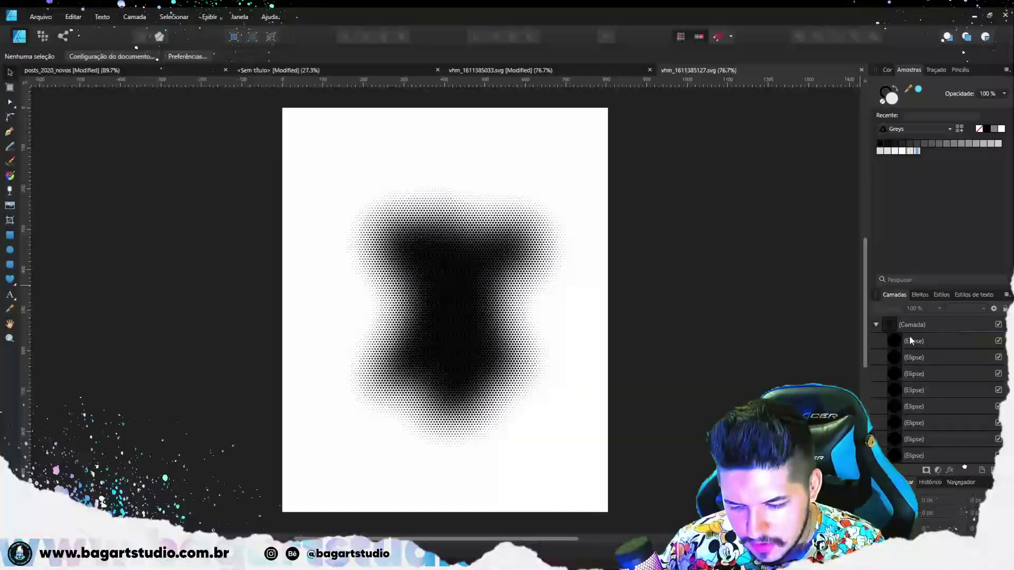
- Open the new SVG in Affinity Designer and group all of its halftone ellipses
left_click(910, 341)
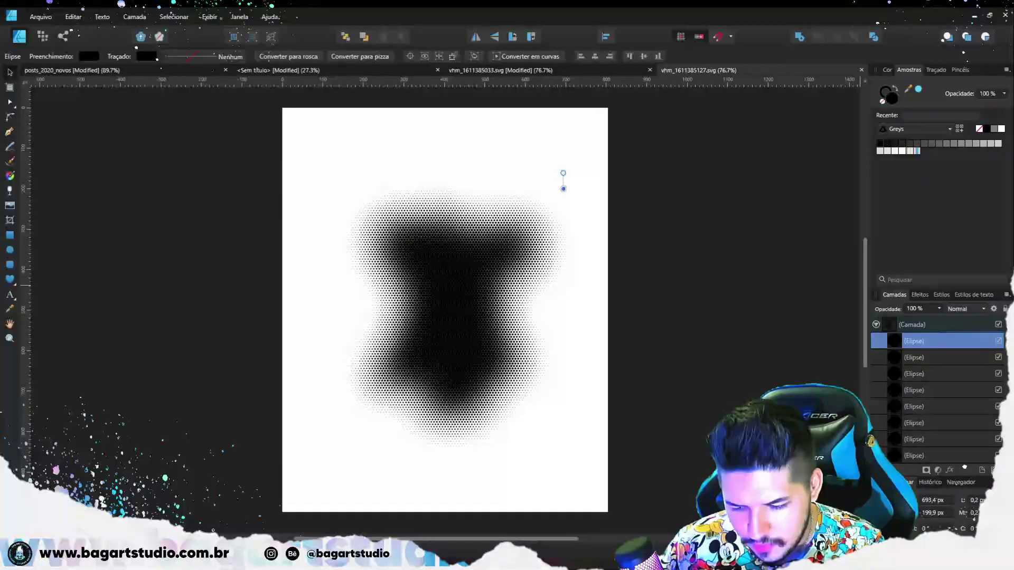
scroll(1005, 369, "down", 1)
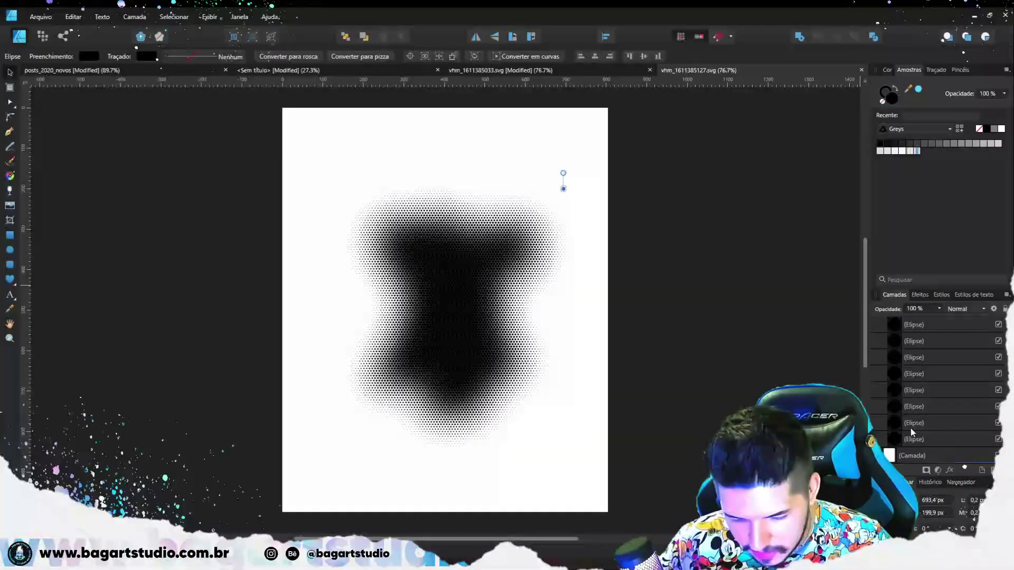
key("ctrl+a")
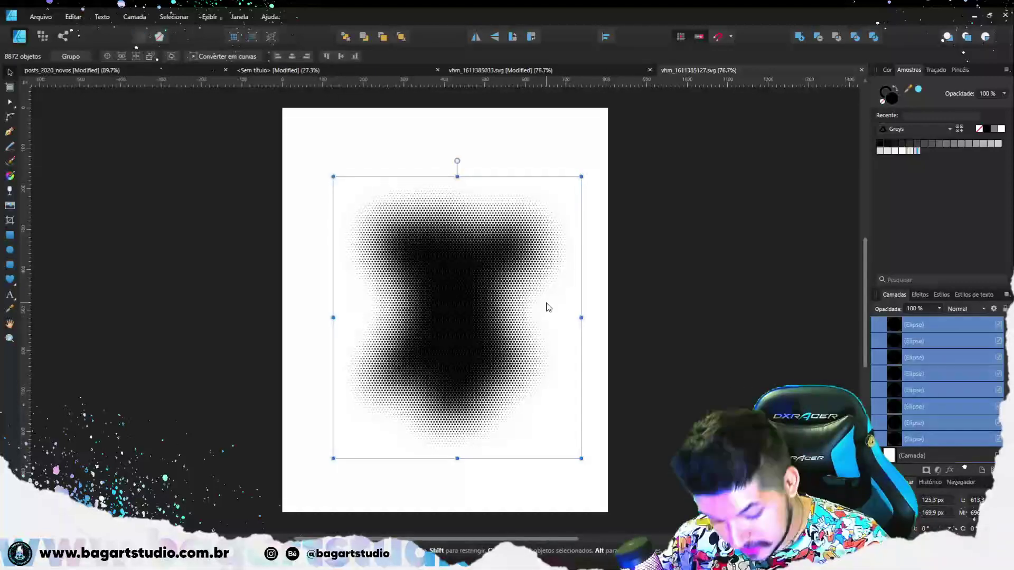
key("ctrl+g")
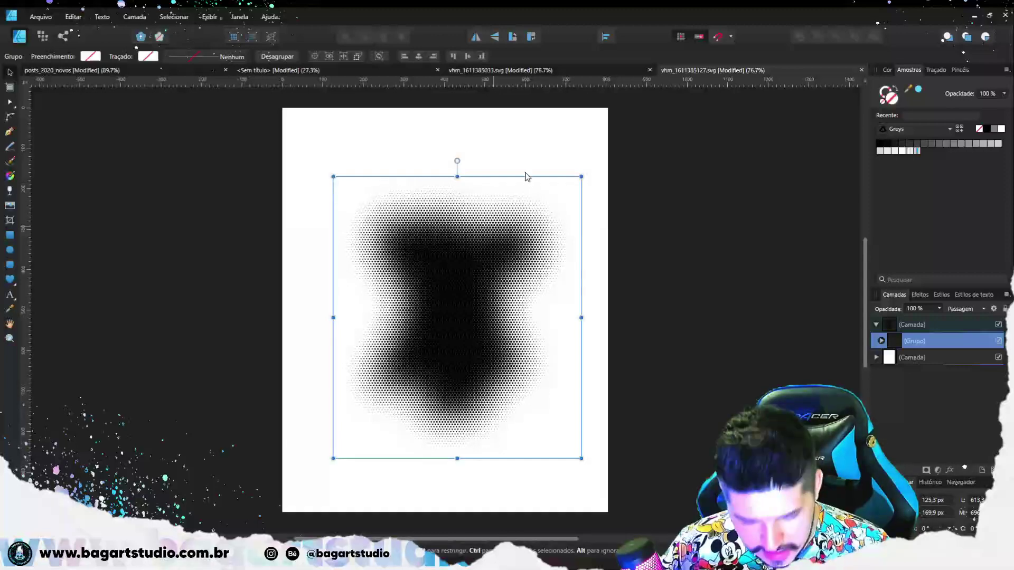
- Copy the finer halftone group into the "Still Worthy" document, filled with the recent light blue, and enlarge it over the right-hand artwork
left_click(403, 71)
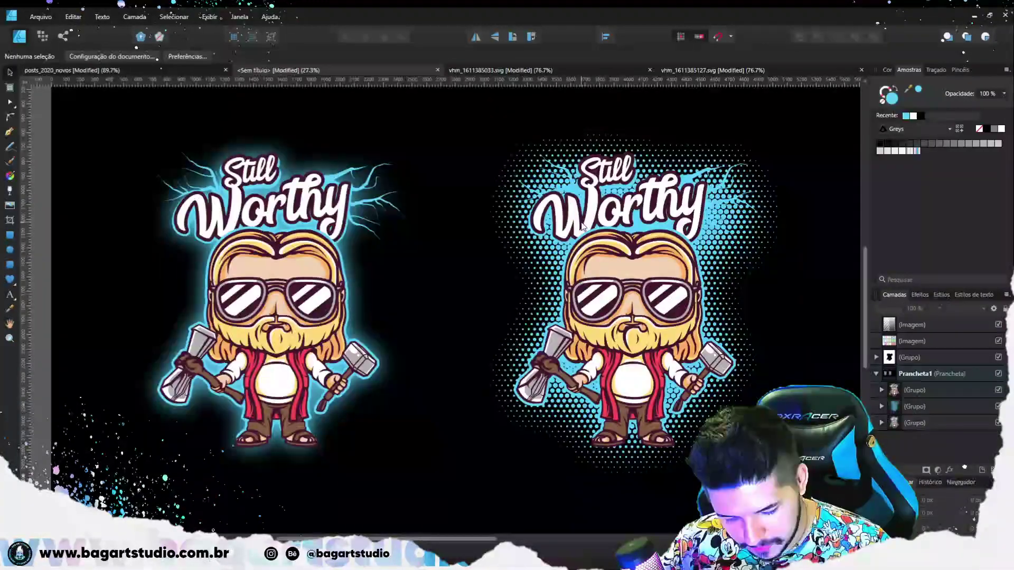
left_click(906, 115)
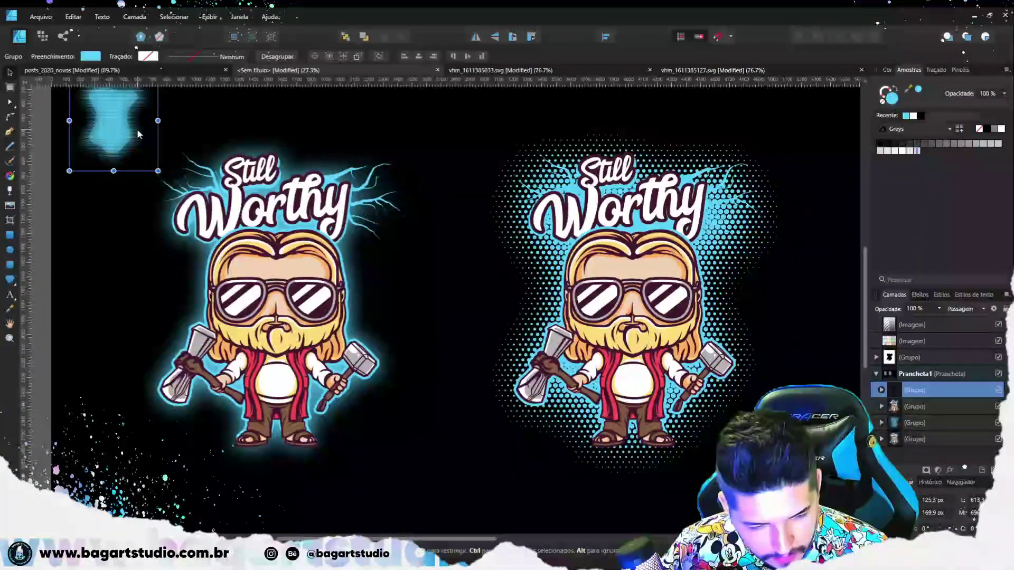
left_click_drag(113, 150, 644, 365)
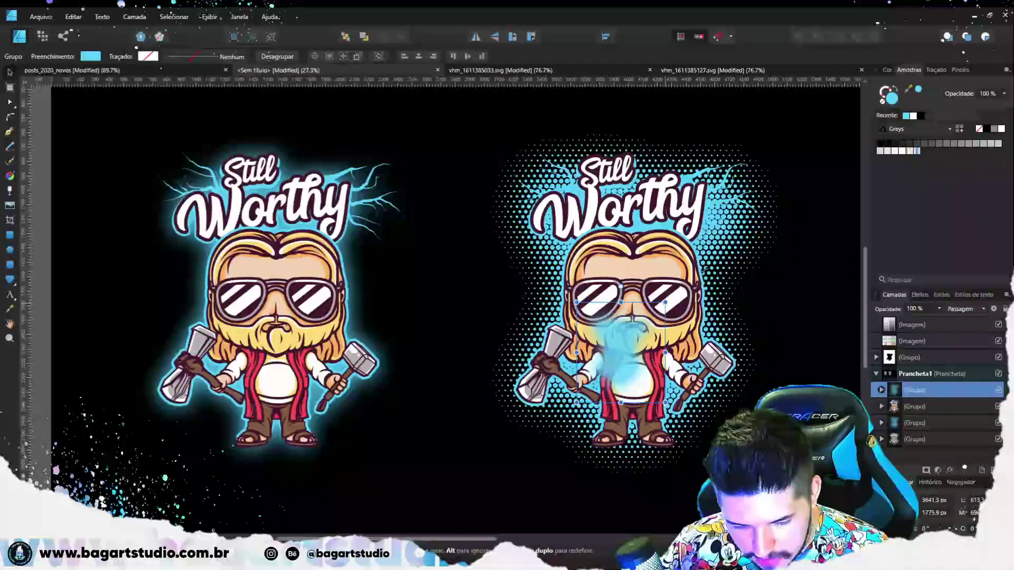
left_click_drag(665, 302, 768, 185)
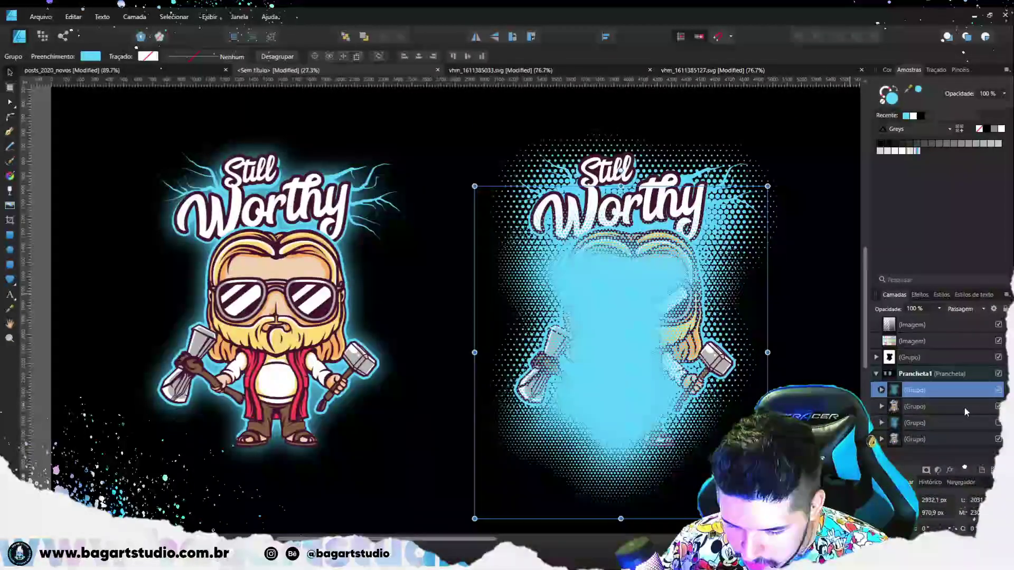
- Hide the coarser halftone group and fit the finer one behind the right-hand artwork, centred and enlarged to about 2200 px wide
left_click(997, 423)
left_click_drag(894, 392, 894, 414)
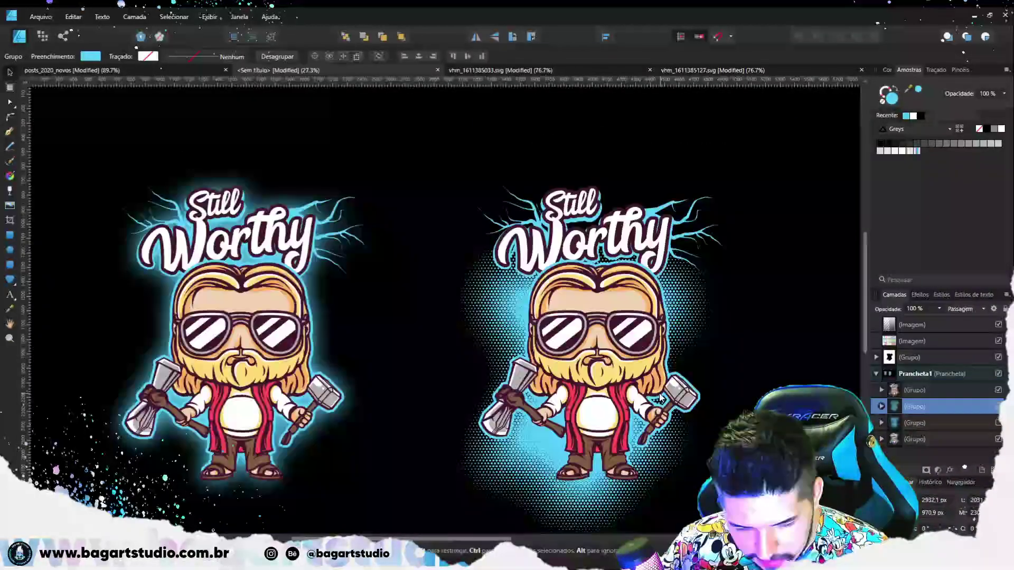
left_click_drag(657, 352, 673, 338)
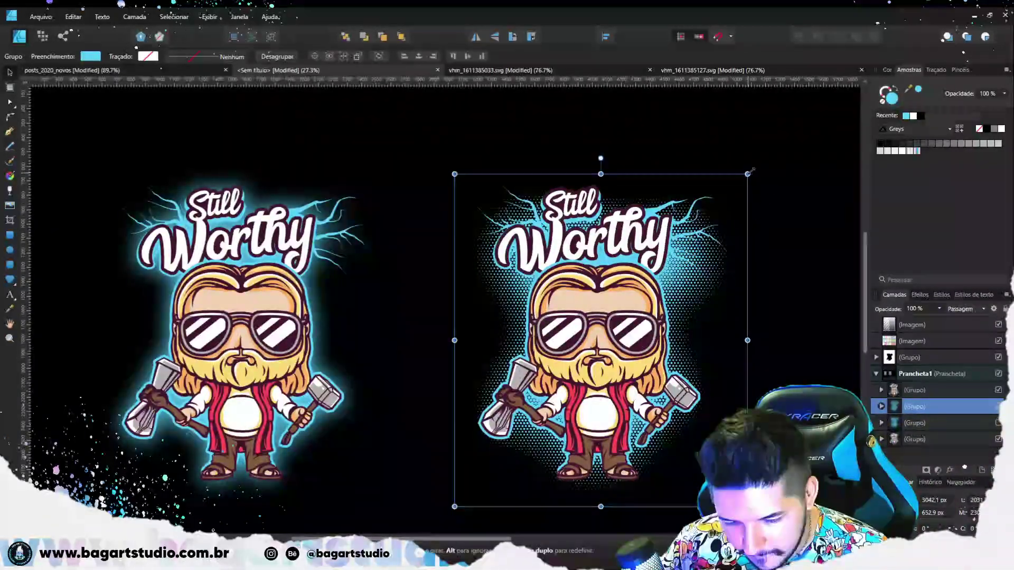
left_click_drag(747, 173, 760, 161)
scroll(616, 280, "down", 3)
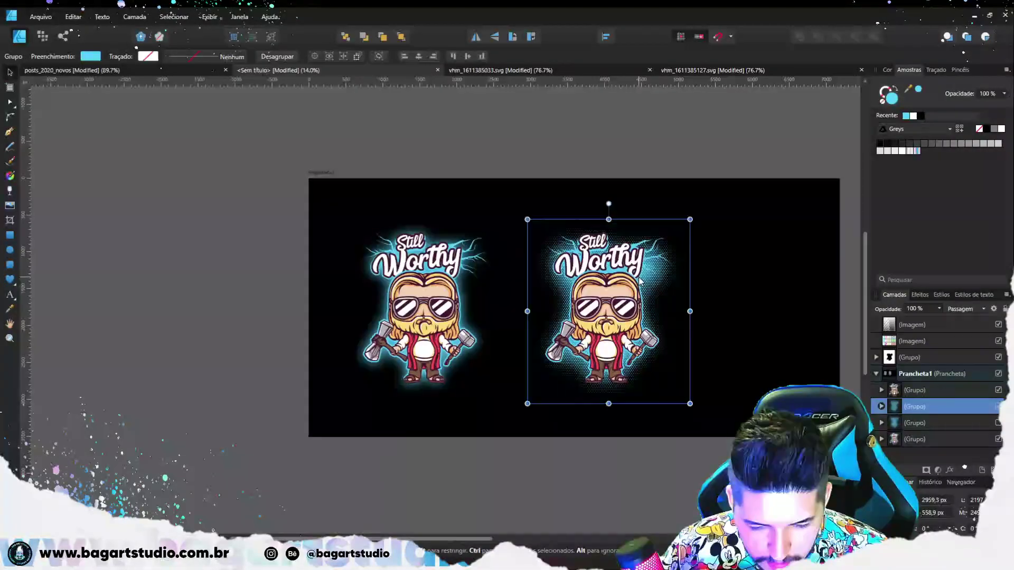
left_click(726, 277)
scroll(638, 284, "down", 2)
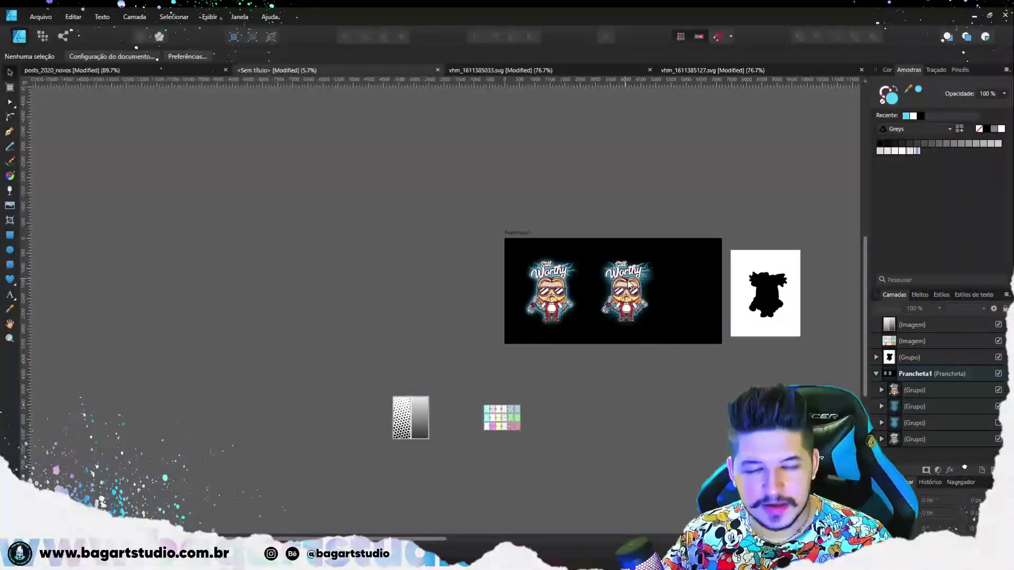
- View the "Still Worthy" artboard, and in estampa_newt_final examine the line art and the halftone shading on the coloured figure's blue coat and scarf
left_click(583, 298)
key("ctrl+alt+0")
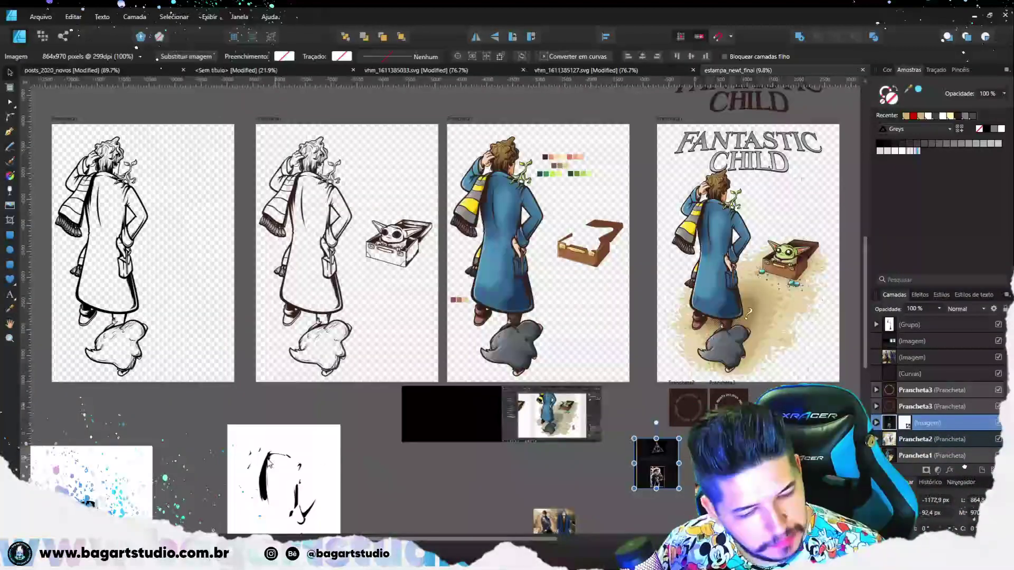
scroll(428, 318, "up", 3)
scroll(456, 295, "down", 3)
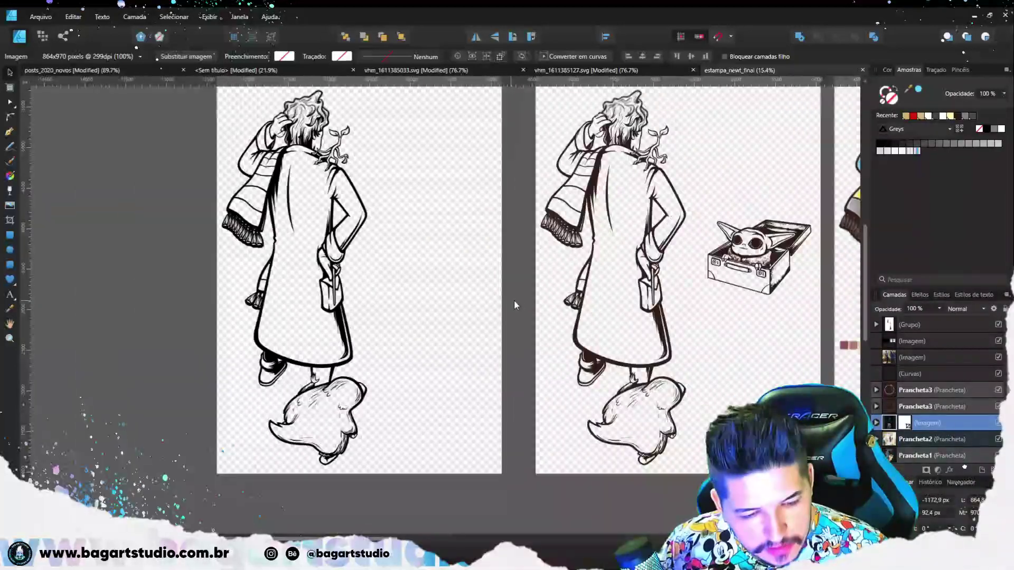
scroll(421, 294, "down", 2)
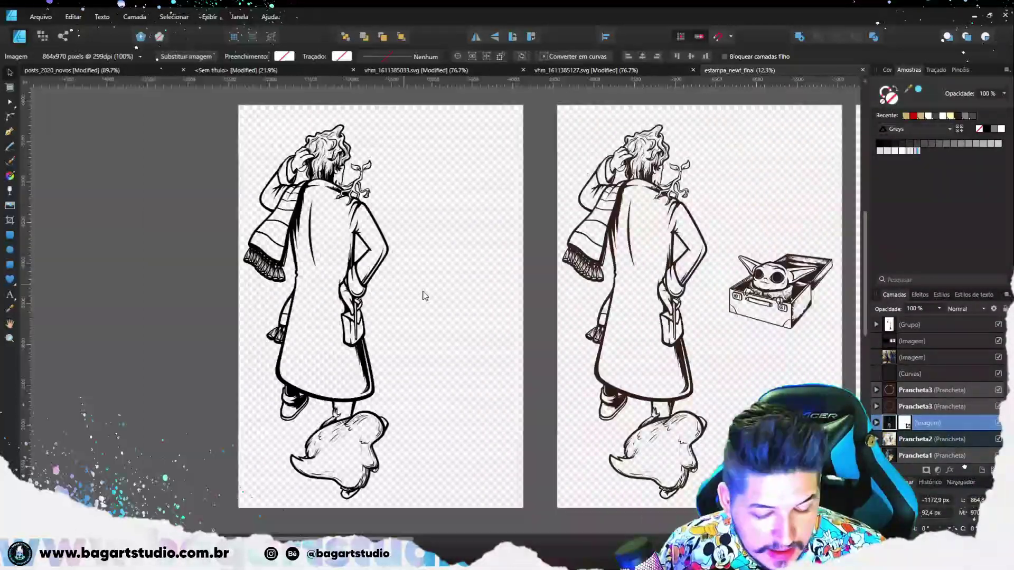
scroll(637, 324, "up", 2)
scroll(492, 258, "up", 5)
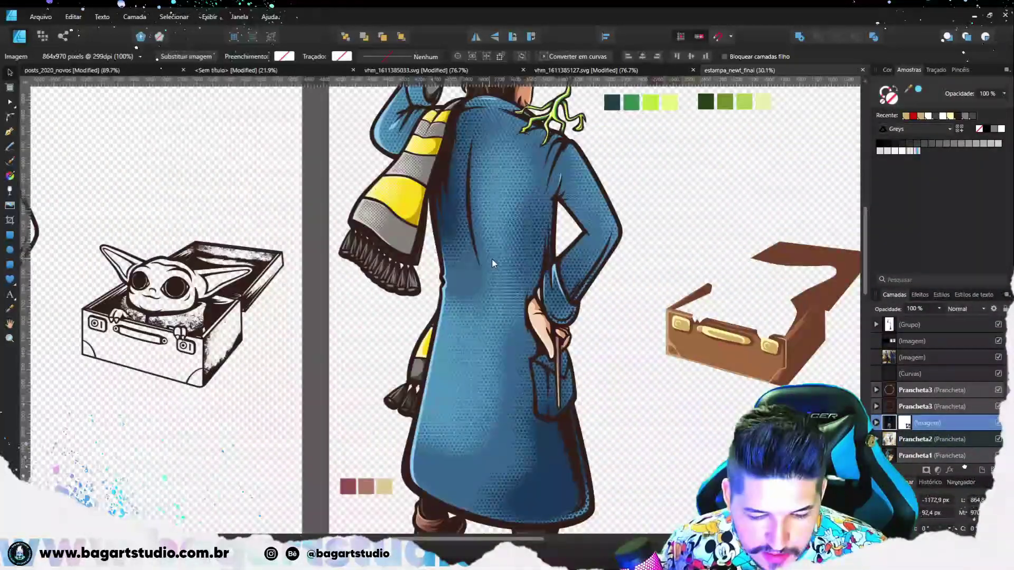
scroll(533, 217, "up", 5)
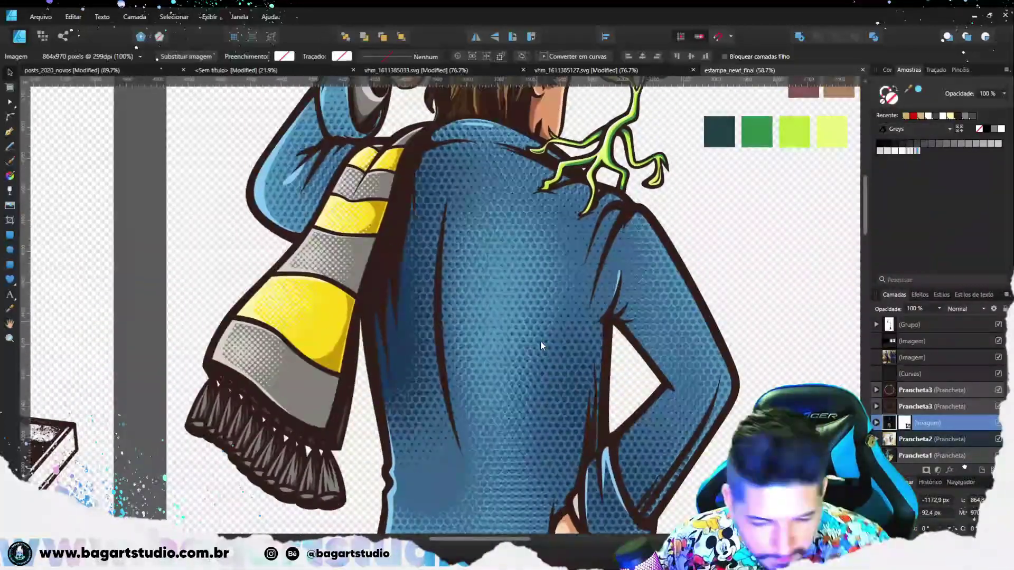
scroll(505, 338, "down", 5)
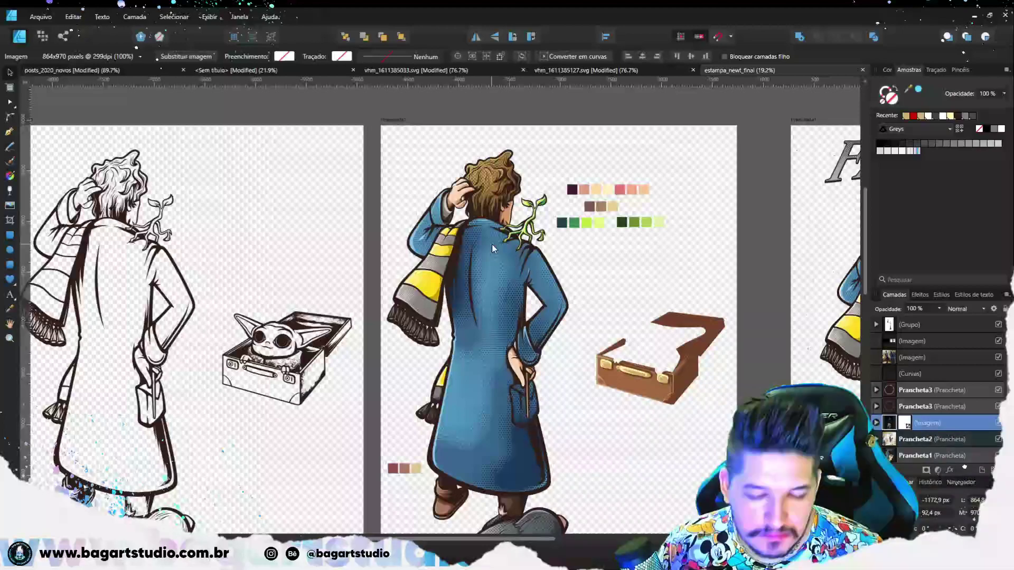
- Examine the halftone shading across the finished "Fantastic Child" print: the suitcase creature, ground shadow, grey animal, coat, hair and lettering
scroll(492, 248, "right", 8)
scroll(528, 295, "down", 2)
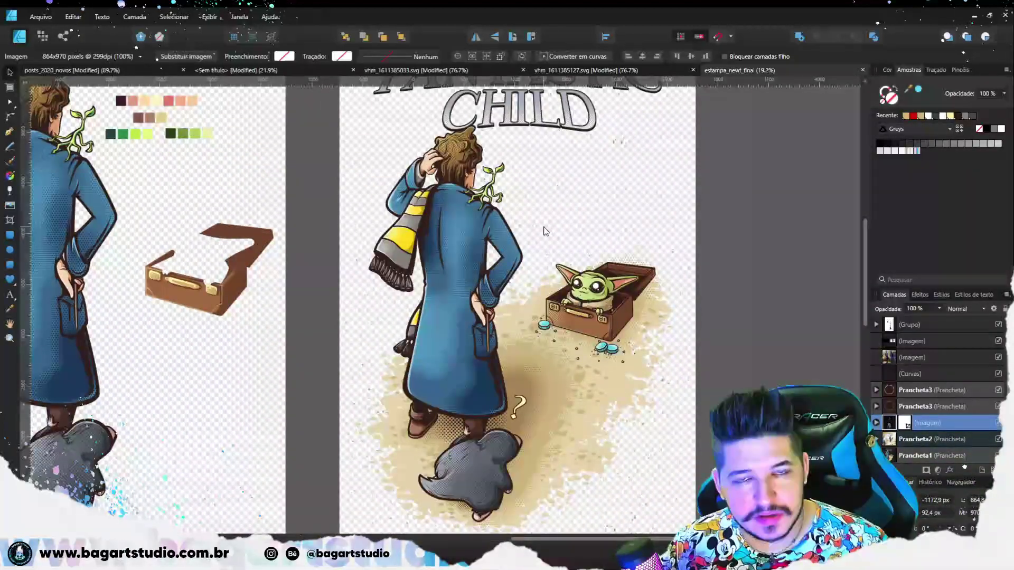
scroll(531, 230, "up", 1)
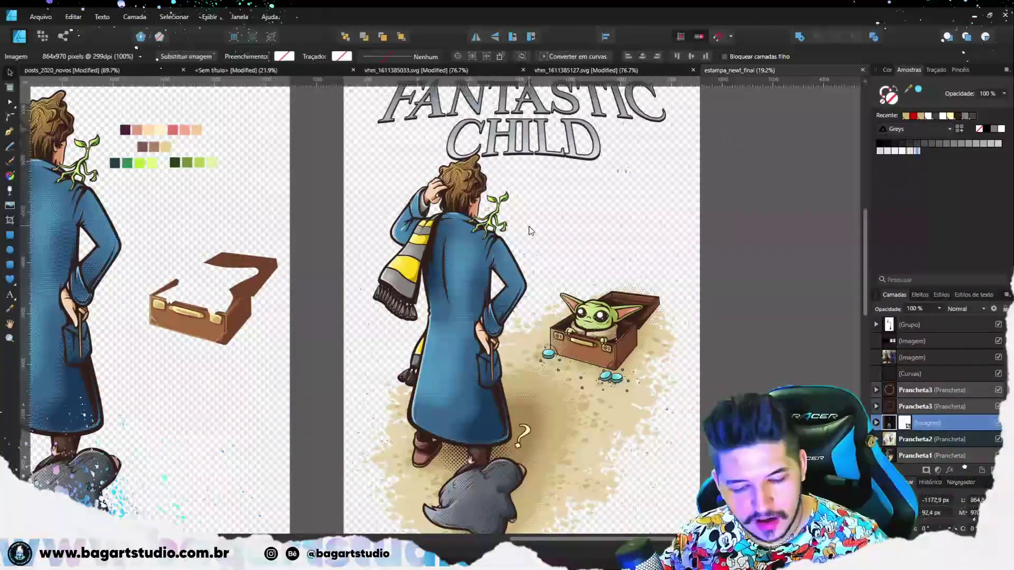
scroll(593, 353, "up", 4)
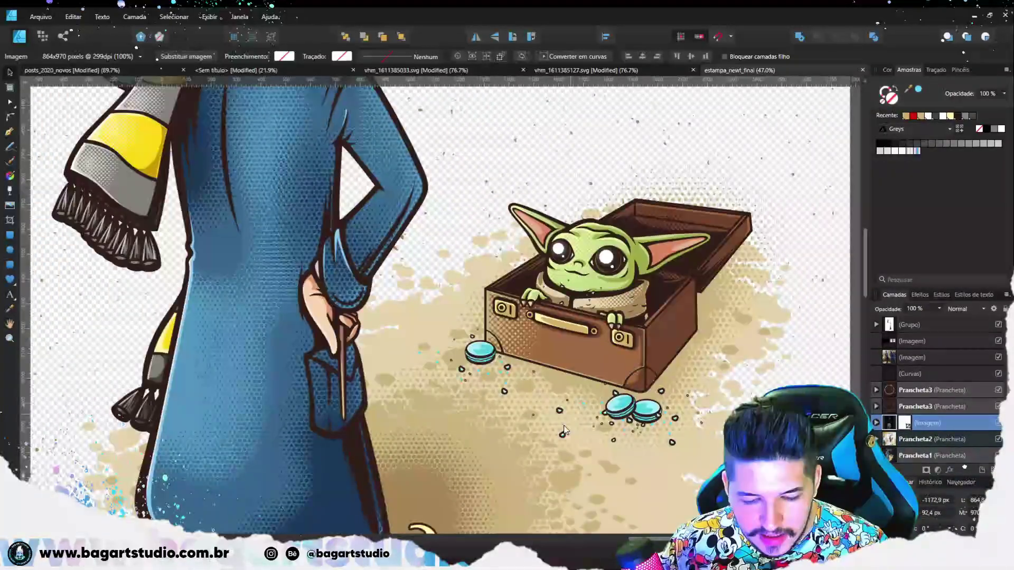
left_click_drag(590, 319, 704, 154)
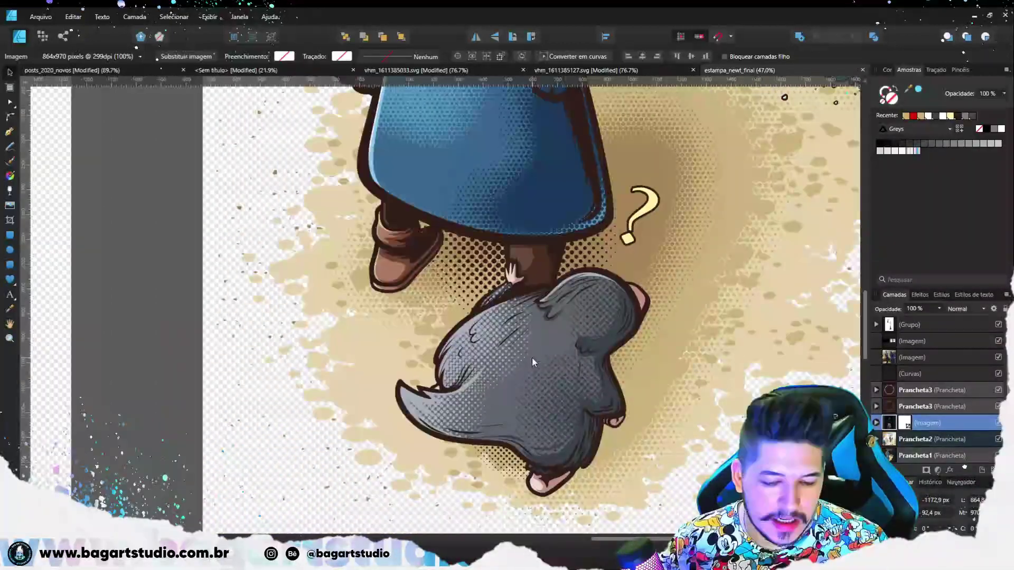
scroll(531, 359, "down", 4)
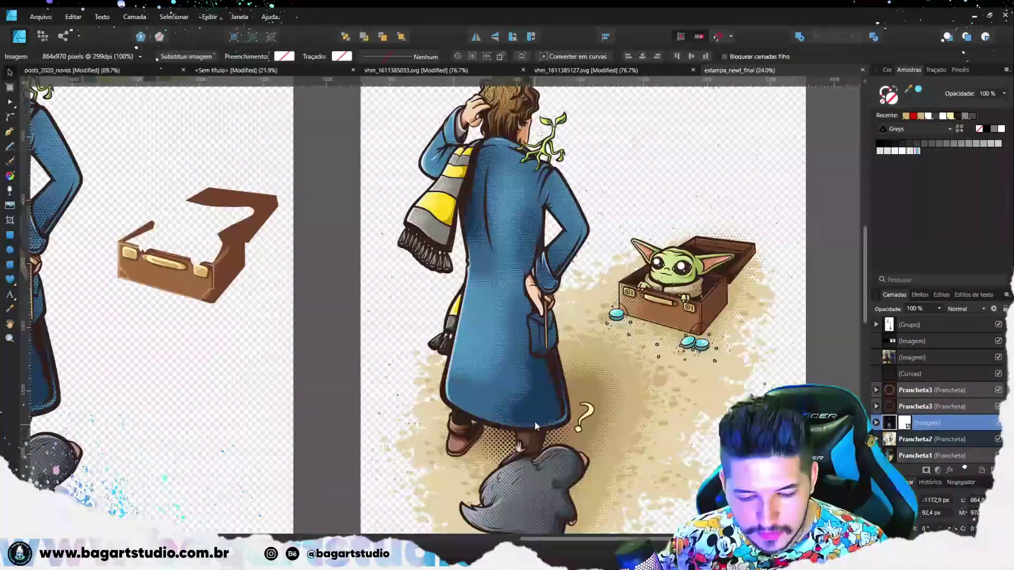
scroll(533, 369, "down", 3)
scroll(507, 259, "up", 9)
left_click_drag(501, 202, 480, 362)
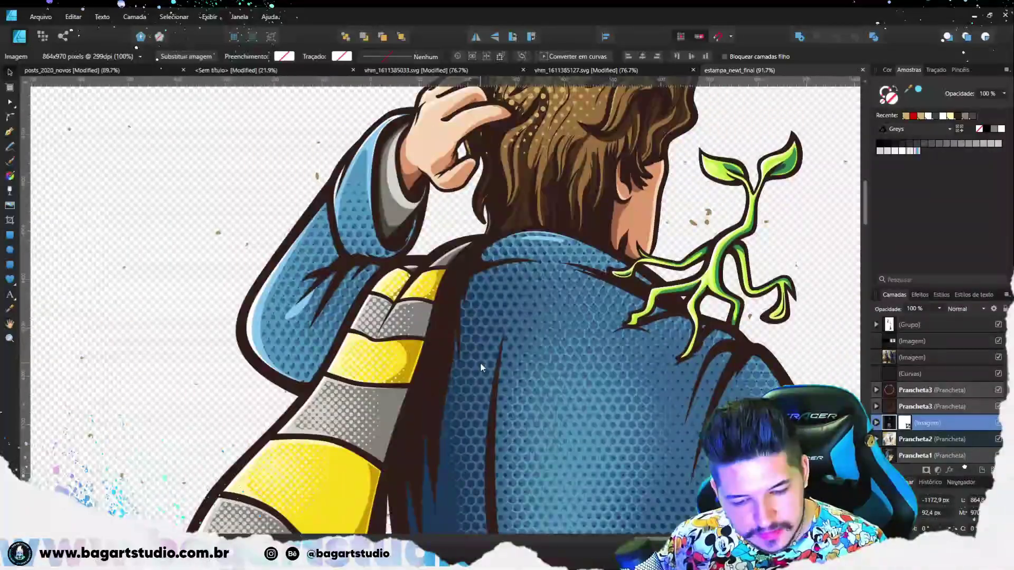
scroll(557, 285, "down", 5)
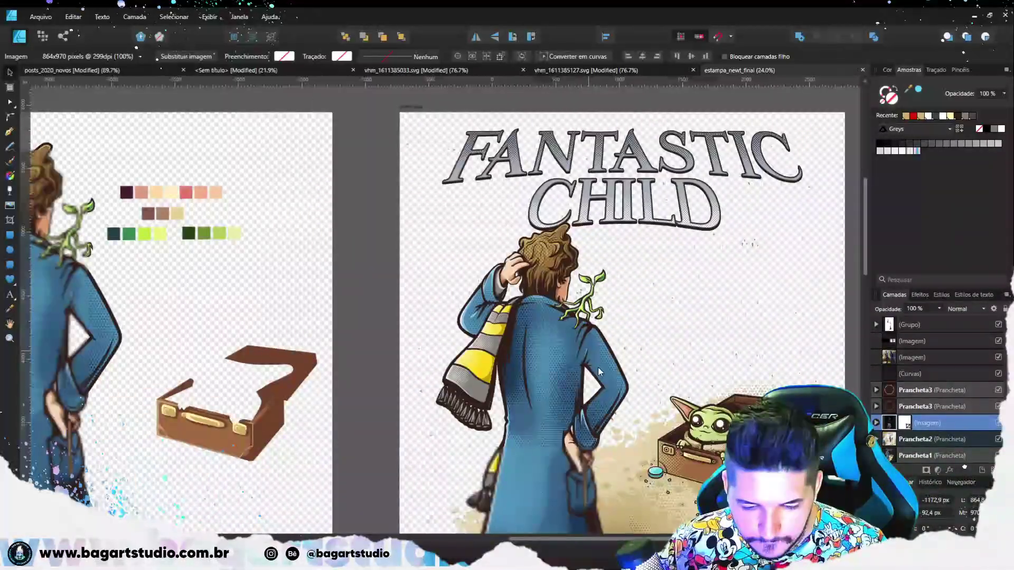
scroll(536, 286, "down", 3)
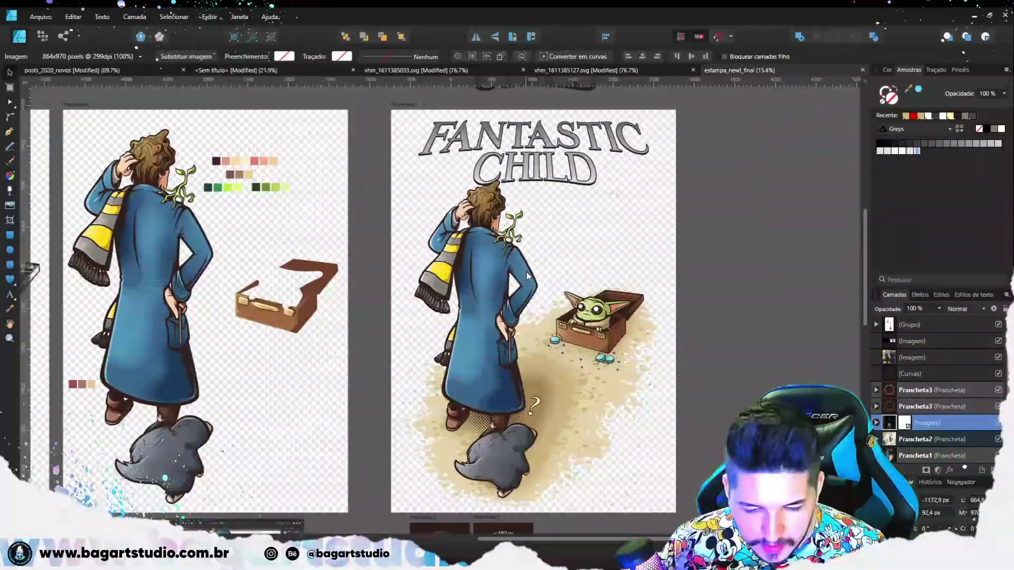
scroll(524, 269, "up", 1)
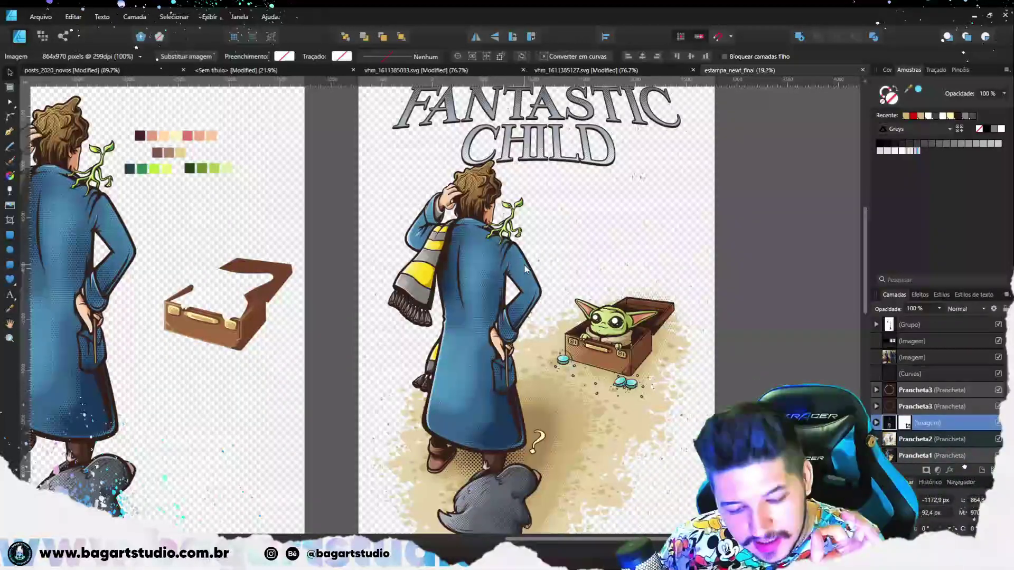
- Return to the untitled "Still Worthy" document and compare the blurred-glow artwork with the halftone-glow version
key("alt+Tab")
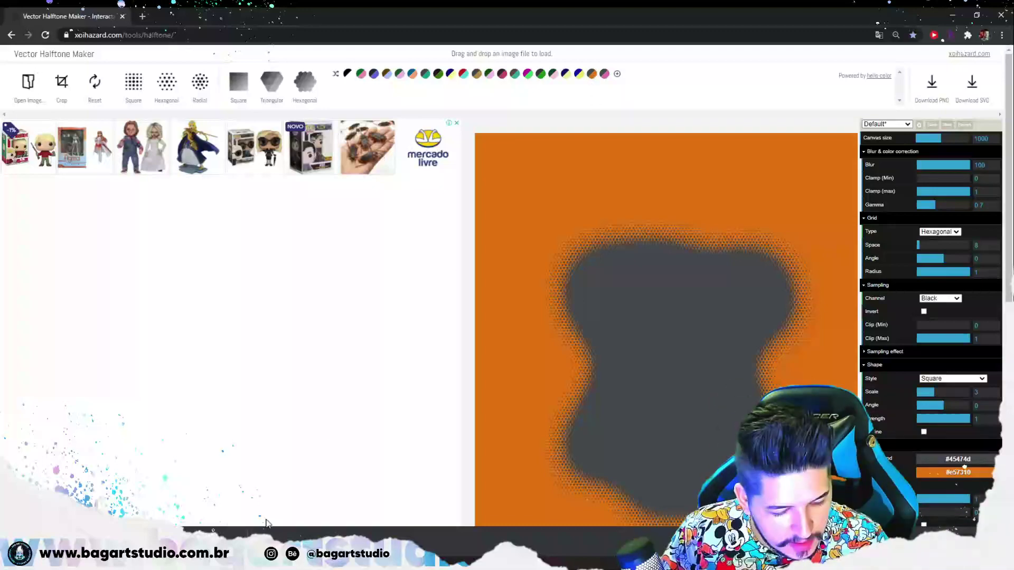
key("alt+Tab")
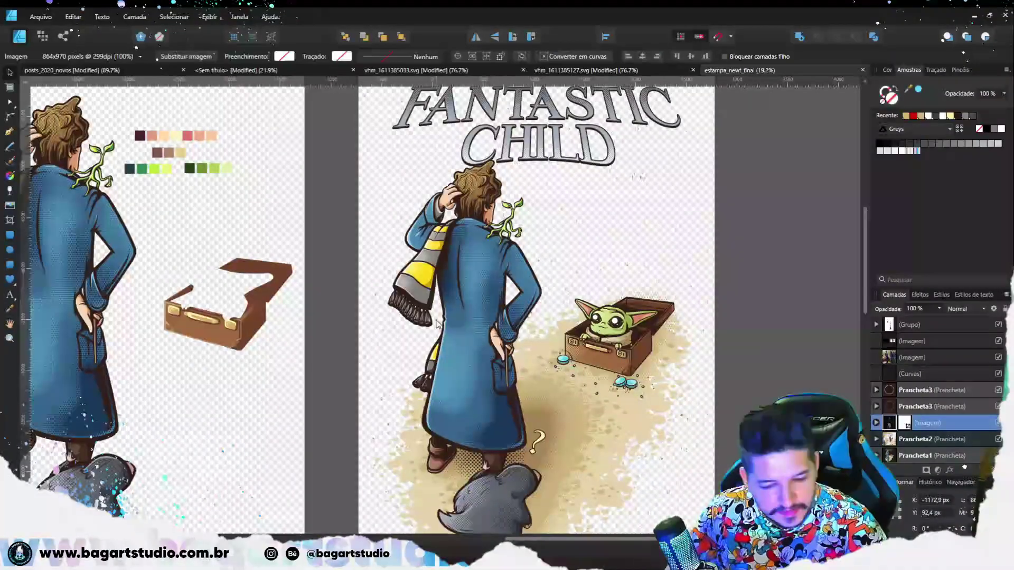
left_click(565, 69)
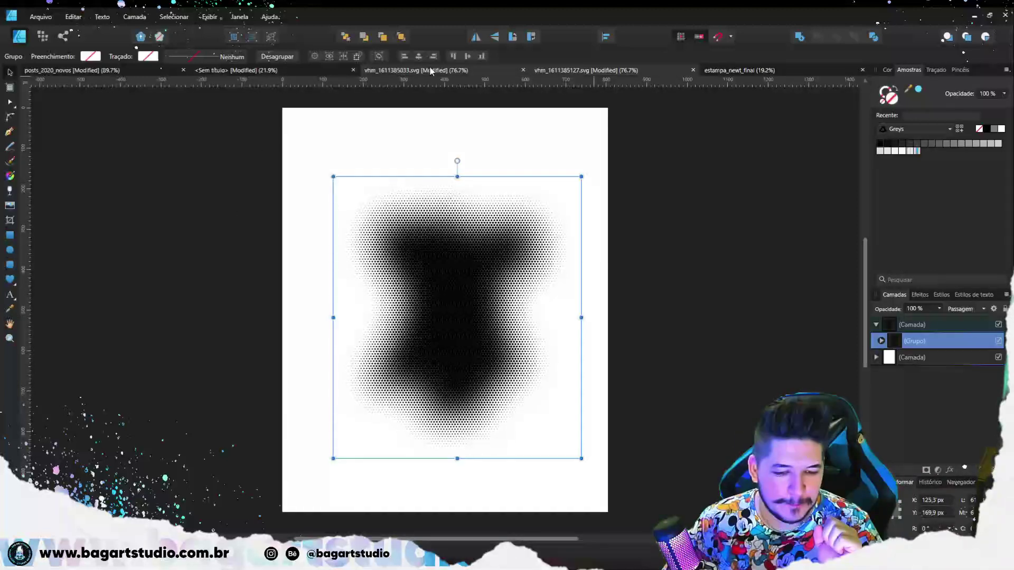
left_click(252, 76)
left_click(243, 70)
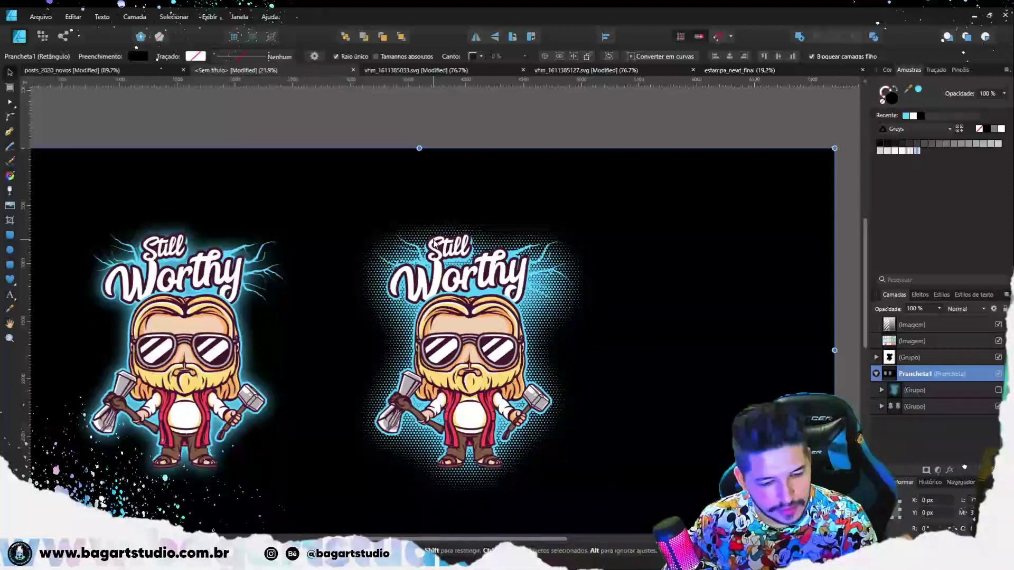
left_click_drag(435, 244, 573, 90)
left_click_drag(494, 245, 420, 401)
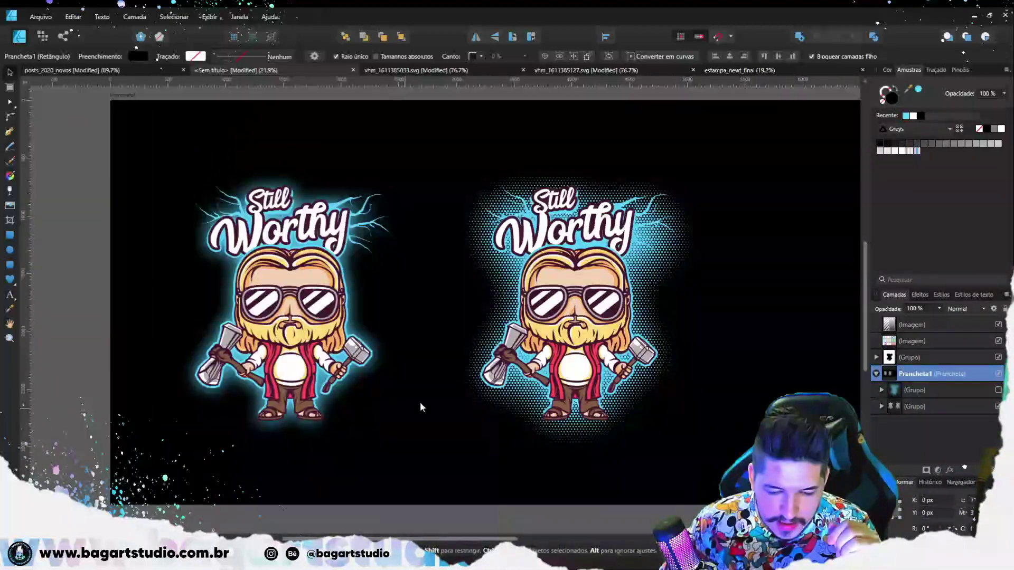